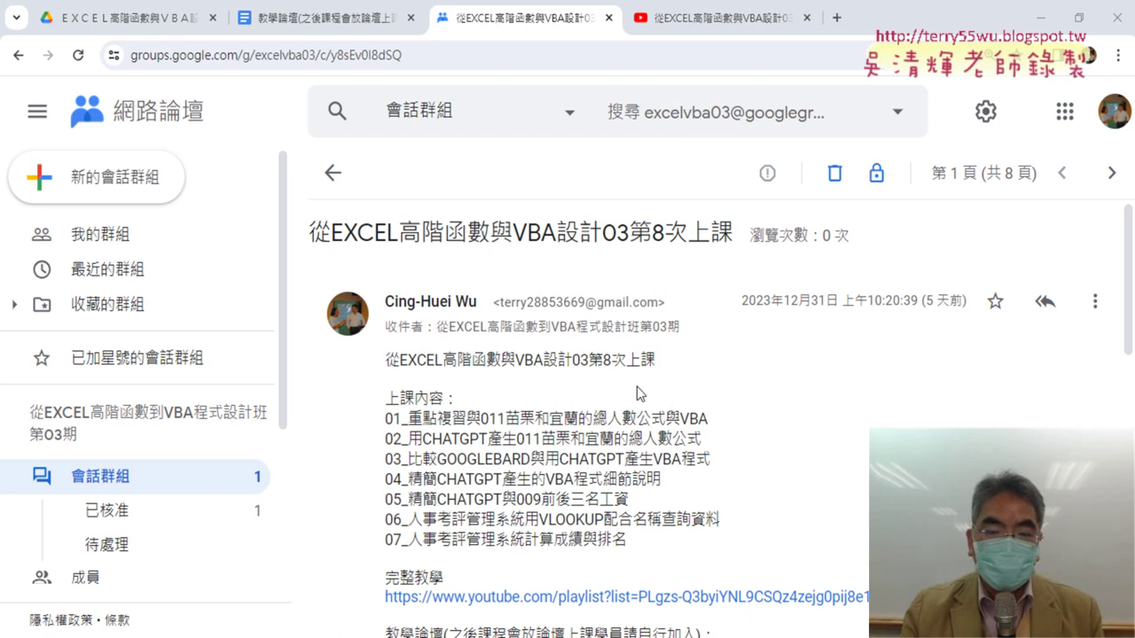
Highlight 8次上課, VLOOKUP, and item 01's 011 total-count formula and VBA topics in the post
{"action": "left_click_drag", "start_coordinate": [601, 359], "coordinate": [667, 366]}
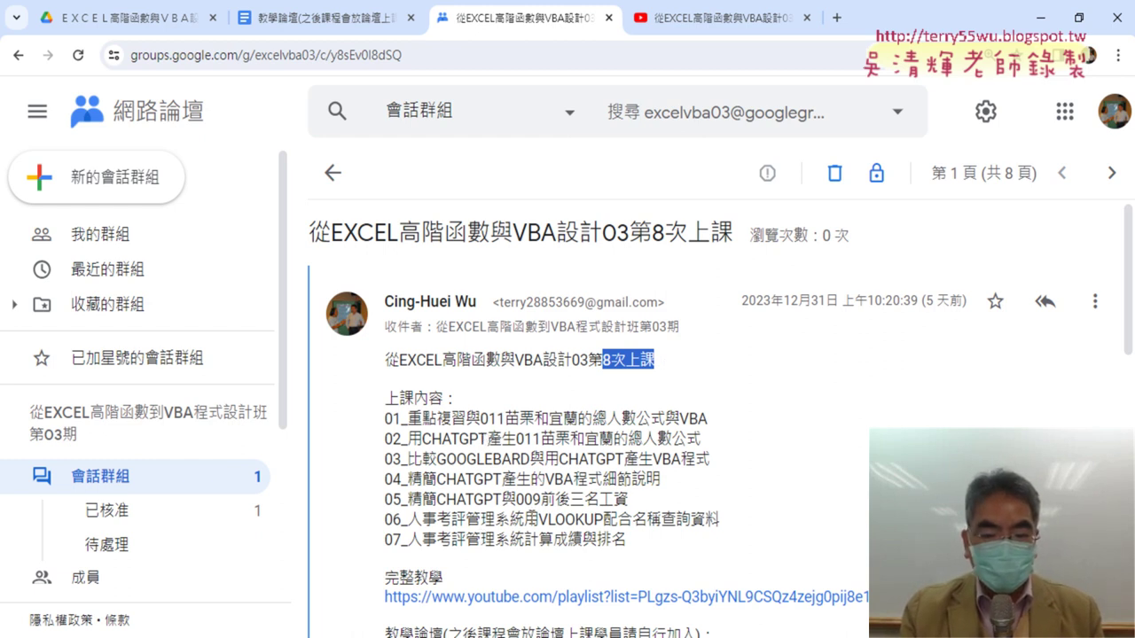
{"action": "mouse_move", "coordinate": [538, 519]}
{"action": "left_mouse_down"}
{"action": "mouse_move", "coordinate": [630, 524]}
{"action": "mouse_move", "coordinate": [621, 532]}
{"action": "left_mouse_up"}
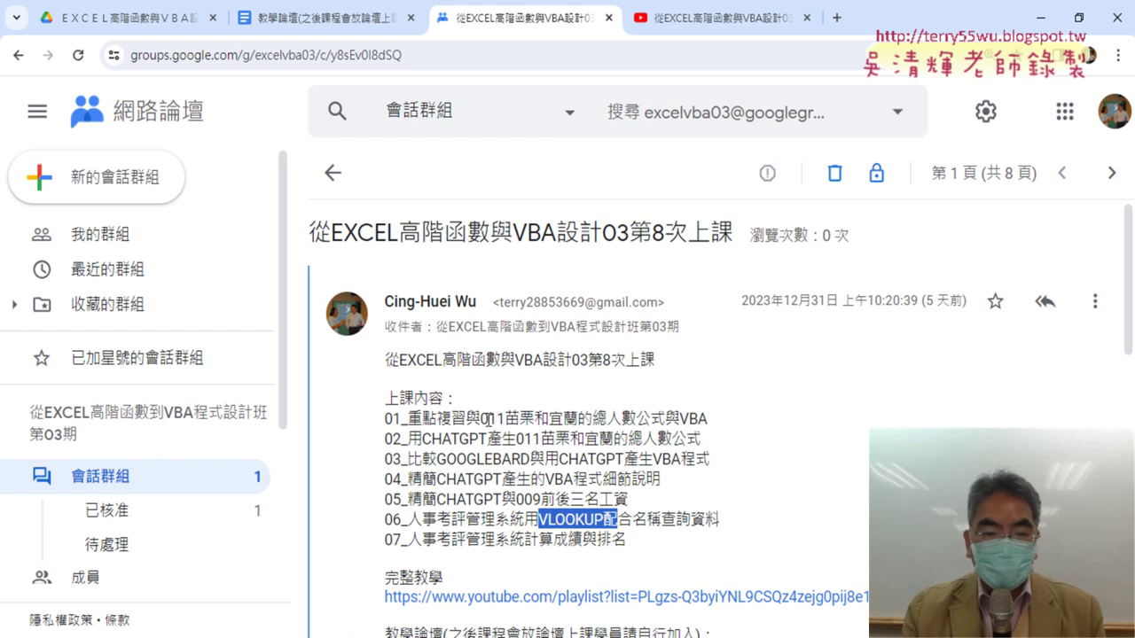
{"action": "left_click_drag", "start_coordinate": [480, 418], "coordinate": [667, 424]}
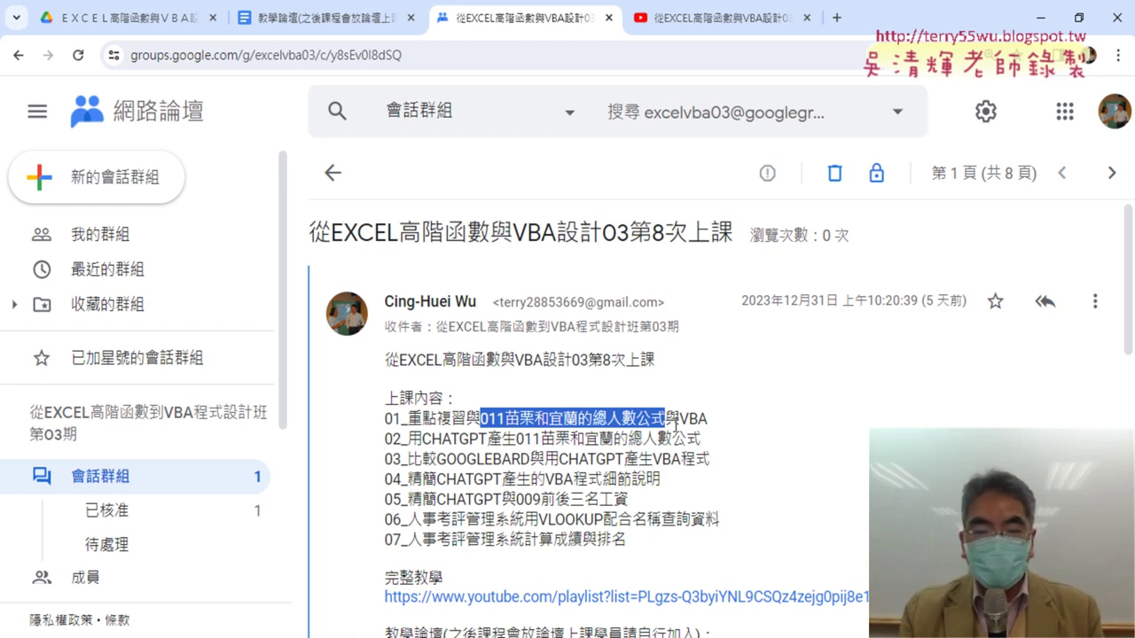
{"action": "left_click", "coordinate": [677, 424]}
{"action": "left_click_drag", "start_coordinate": [677, 424], "coordinate": [709, 418]}
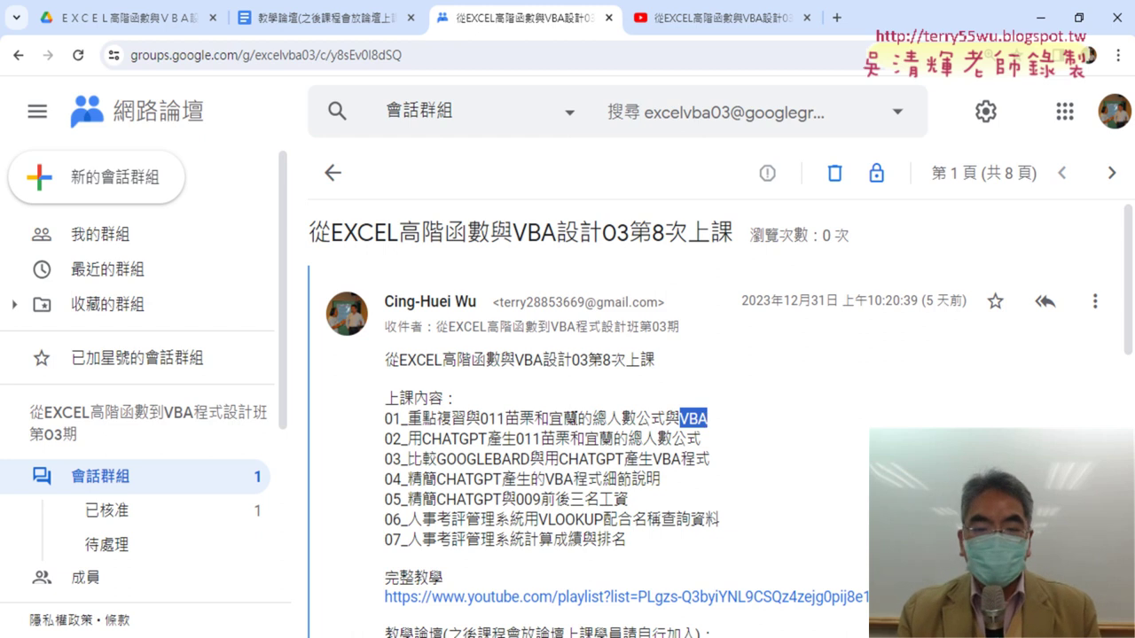
{"action": "left_click_drag", "start_coordinate": [480, 417], "coordinate": [667, 422]}
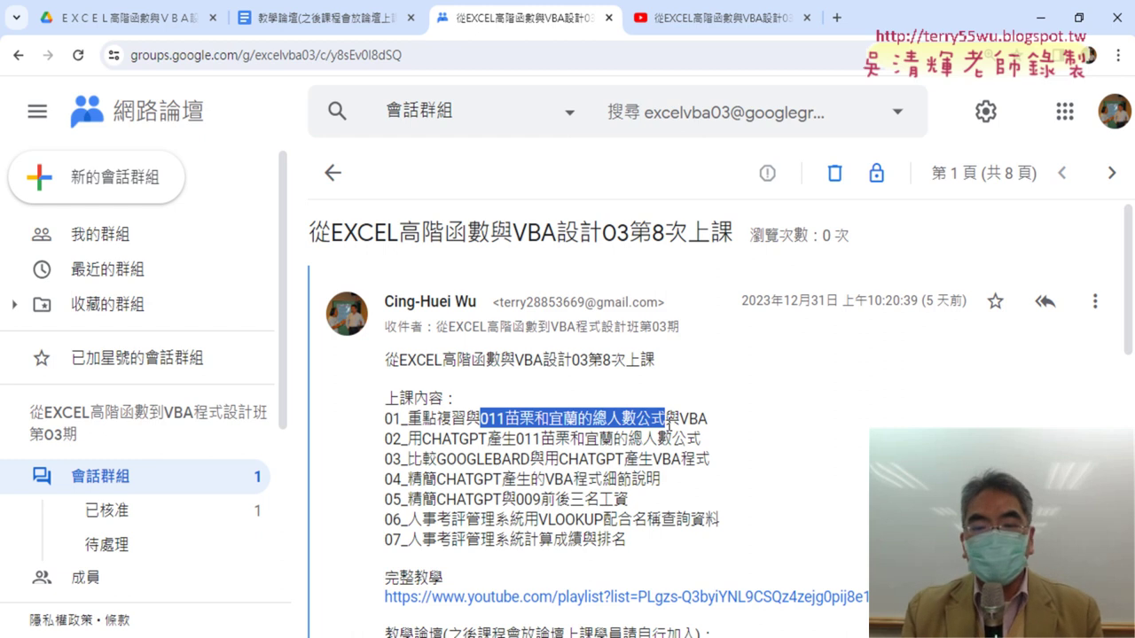
{"action": "left_click_drag", "start_coordinate": [680, 418], "coordinate": [707, 420]}
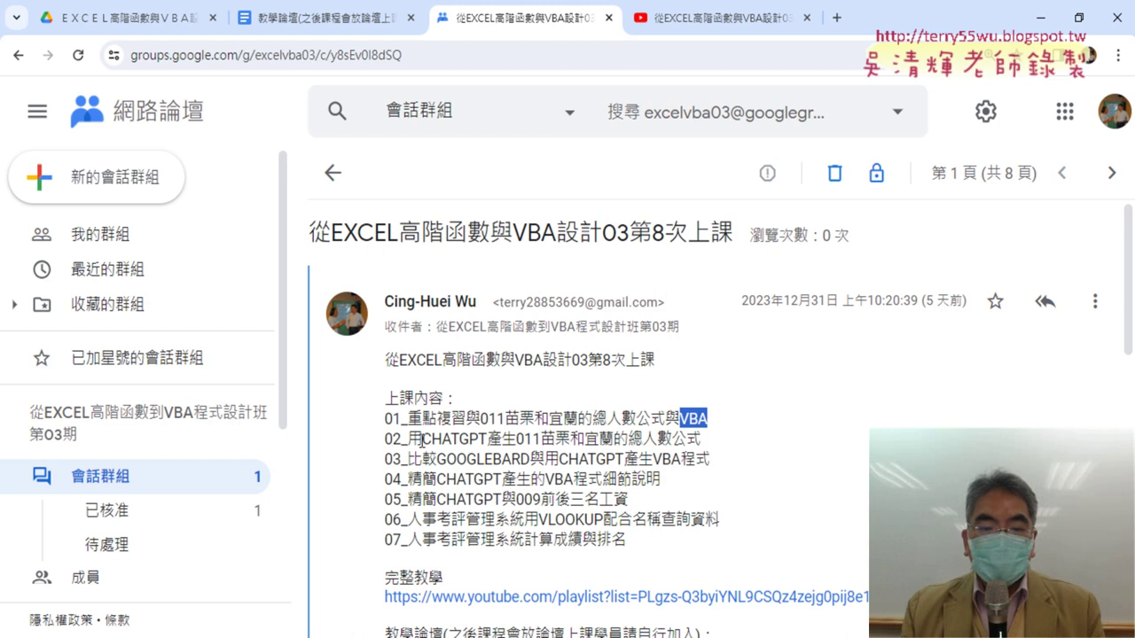
Highlight CHATGPT and GOOGLEBARD in agenda items 02 through 04
{"action": "left_click_drag", "start_coordinate": [422, 439], "coordinate": [478, 439]}
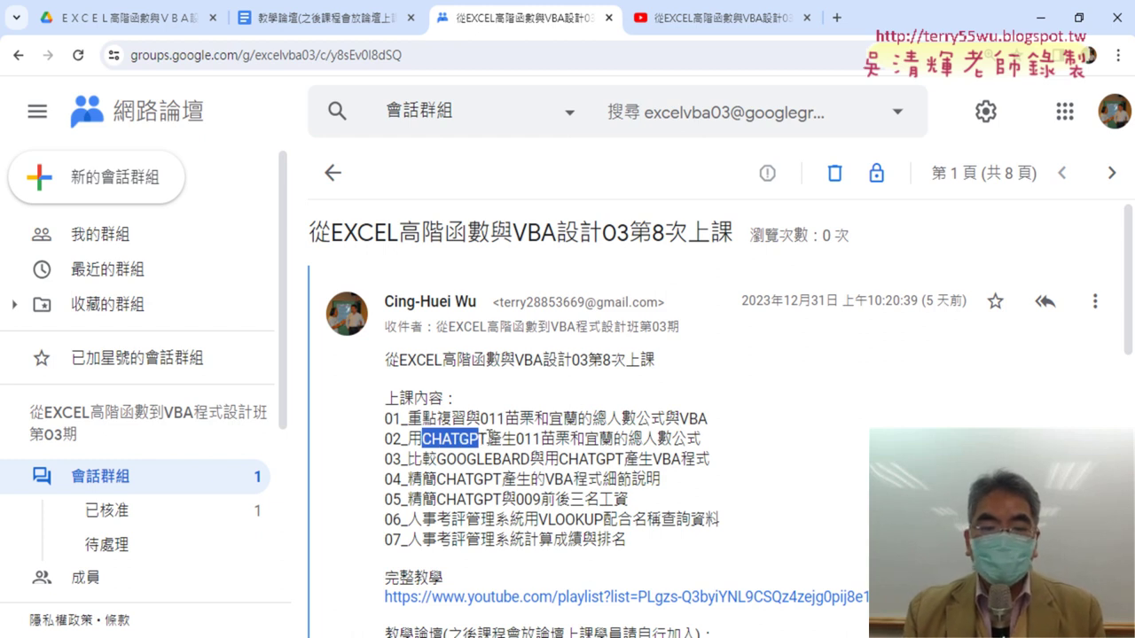
{"action": "left_click_drag", "start_coordinate": [488, 439], "coordinate": [415, 439]}
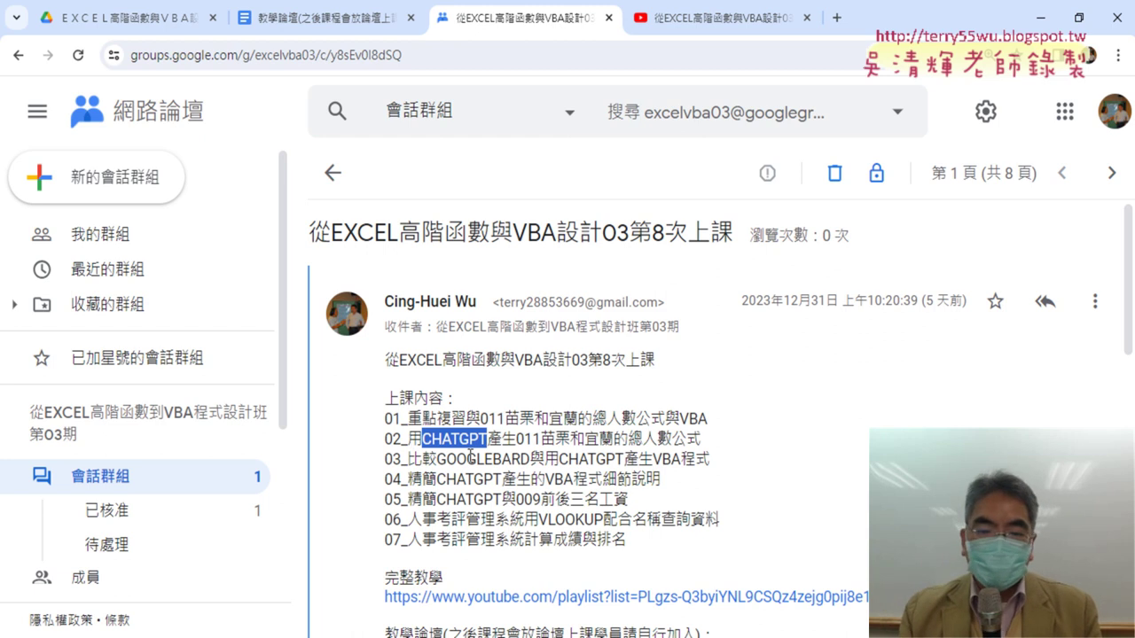
{"action": "left_click_drag", "start_coordinate": [558, 459], "coordinate": [623, 461]}
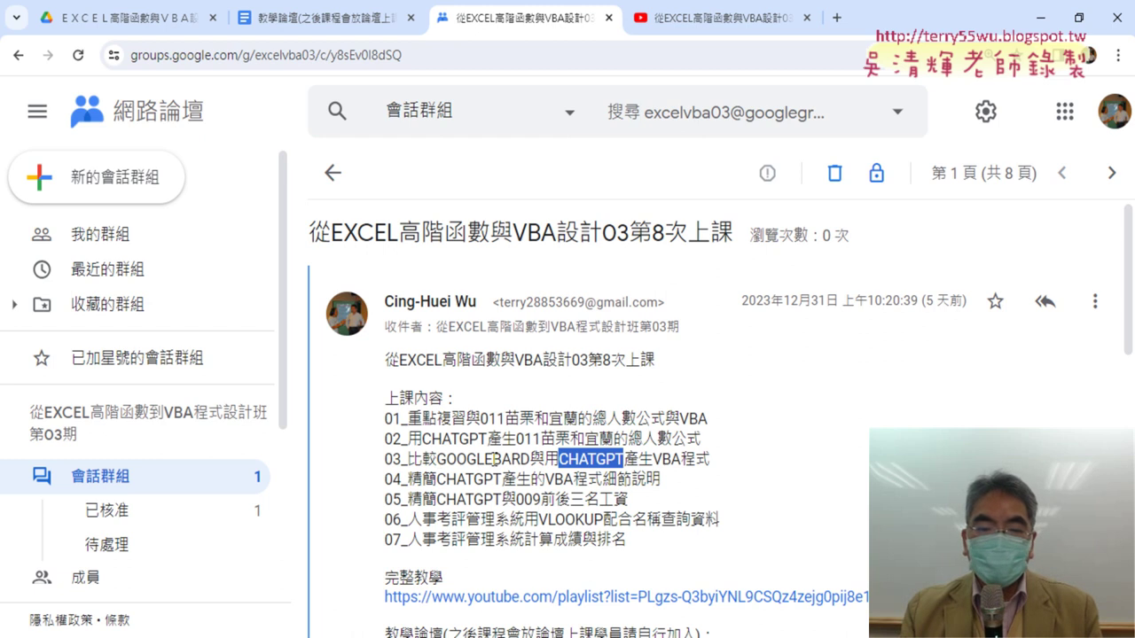
{"action": "left_click_drag", "start_coordinate": [493, 460], "coordinate": [530, 460]}
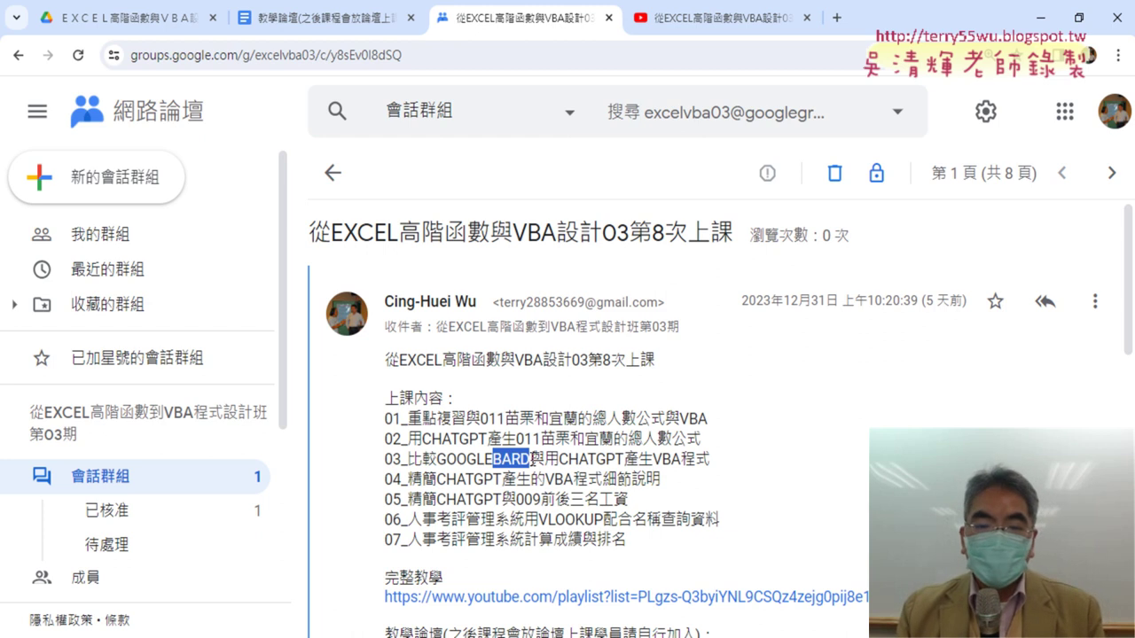
{"action": "left_click_drag", "start_coordinate": [558, 459], "coordinate": [624, 459]}
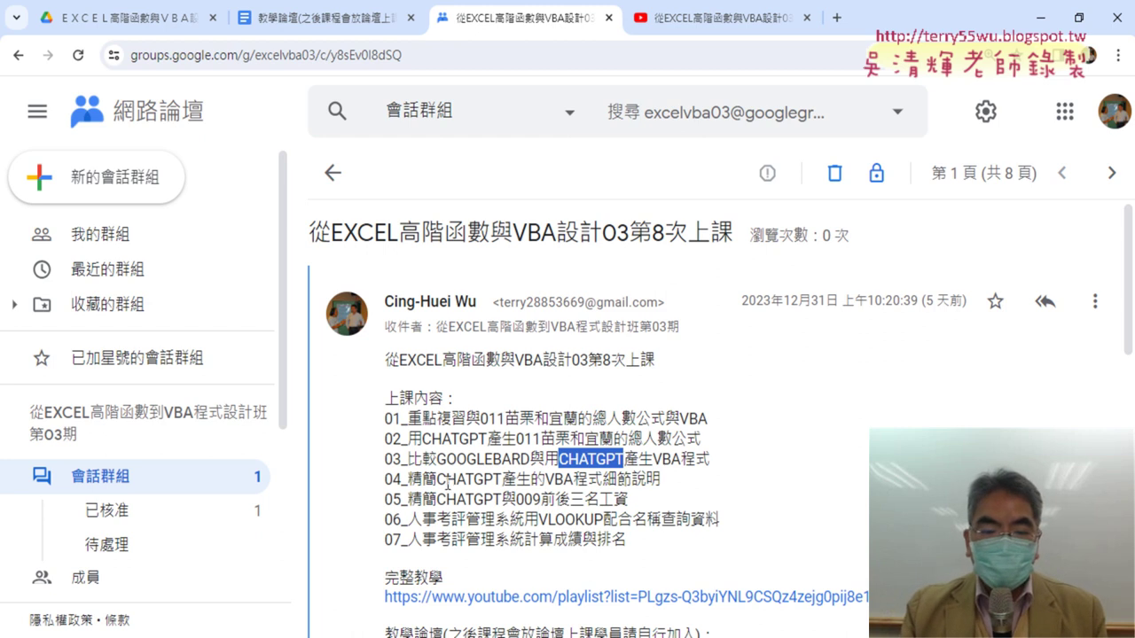
{"action": "left_click_drag", "start_coordinate": [438, 483], "coordinate": [501, 483]}
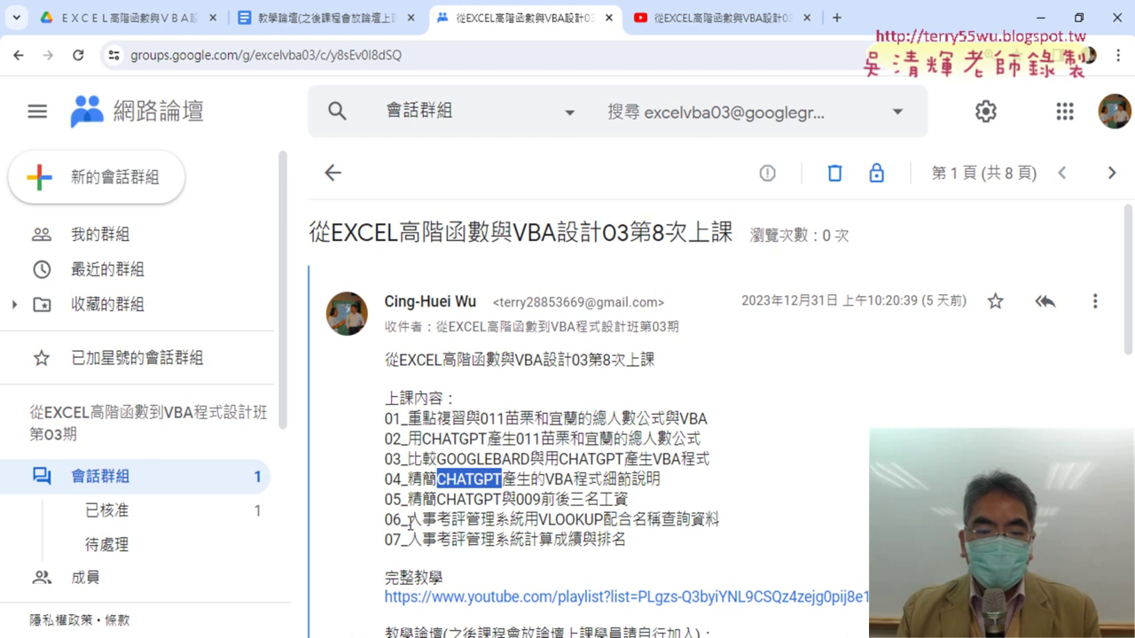
Highlight 人事考評管理系統 and VLOOKUP in agenda item 06
{"action": "left_click_drag", "start_coordinate": [407, 523], "coordinate": [529, 524]}
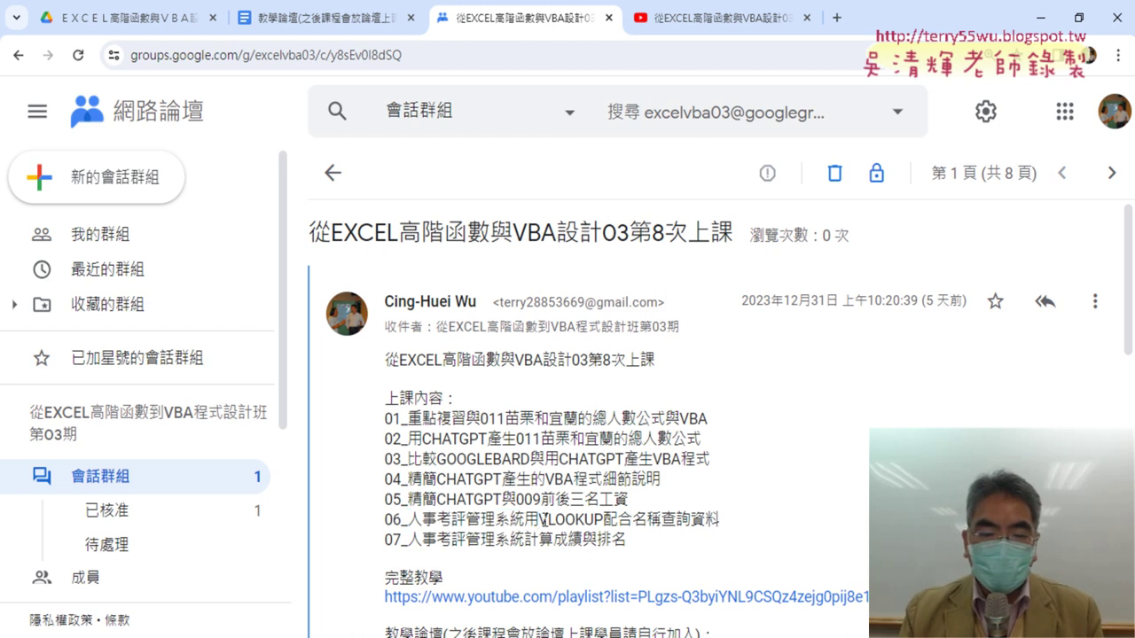
{"action": "double_click", "coordinate": [542, 520]}
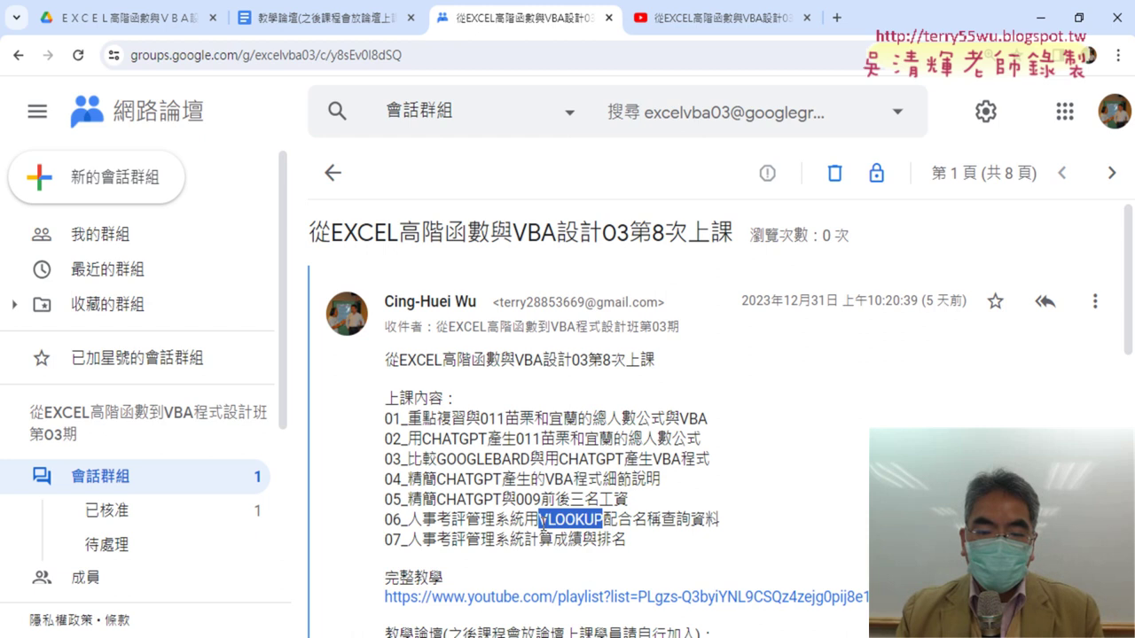
{"action": "left_click", "coordinate": [539, 521]}
{"action": "left_click_drag", "start_coordinate": [539, 523], "coordinate": [549, 523]}
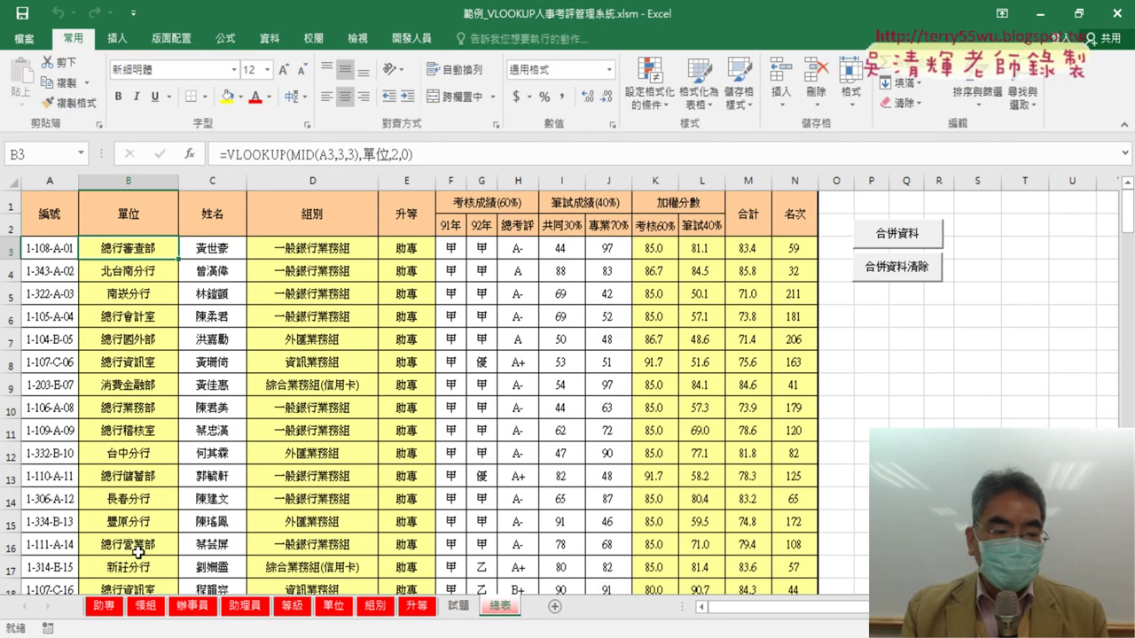
On the 助專 sheet, show B3's =VLOOKUP(MID(A3,3,3),單位,2,0) and mark A3's 108 unit code
{"action": "left_click", "coordinate": [104, 607]}
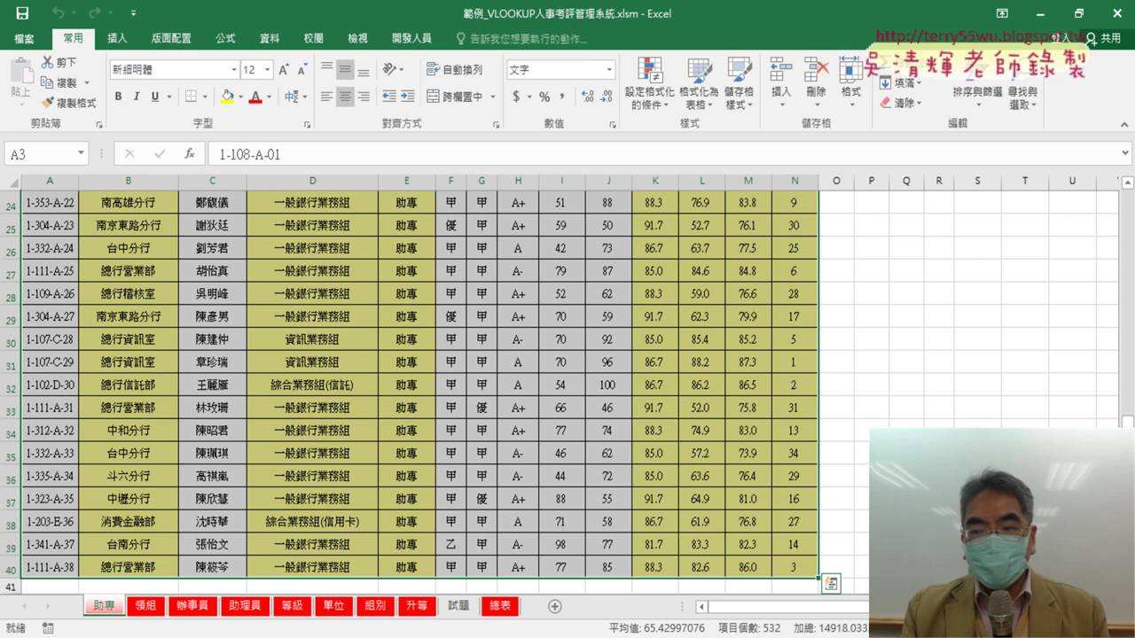
{"action": "scroll", "coordinate": [416, 390], "scroll_direction": "up", "scroll_amount": 8}
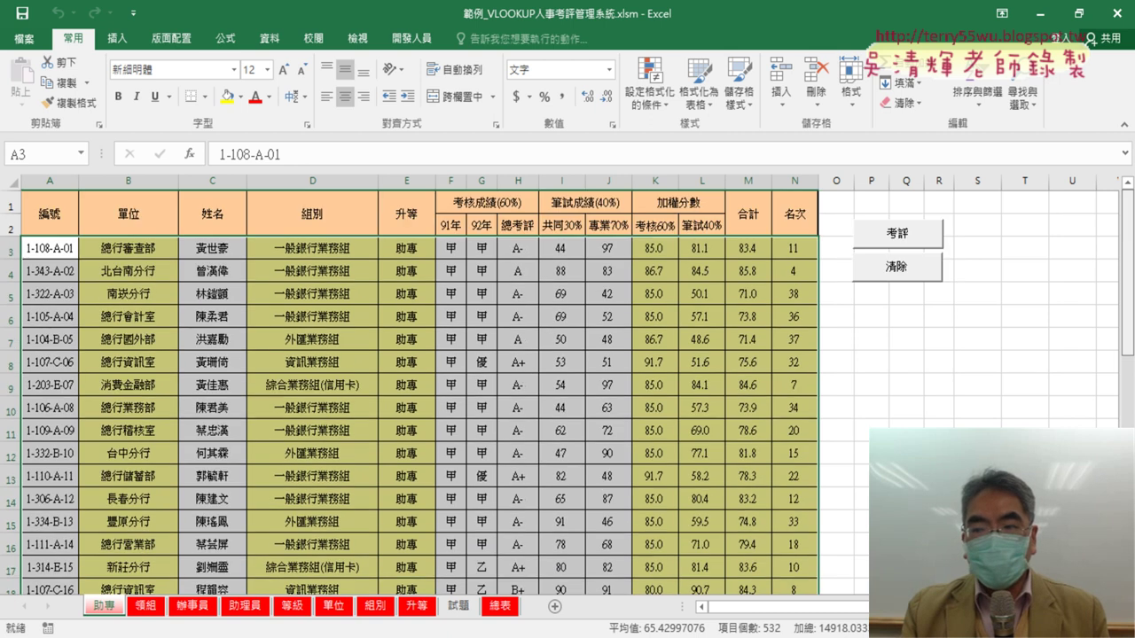
{"action": "left_click", "coordinate": [118, 247]}
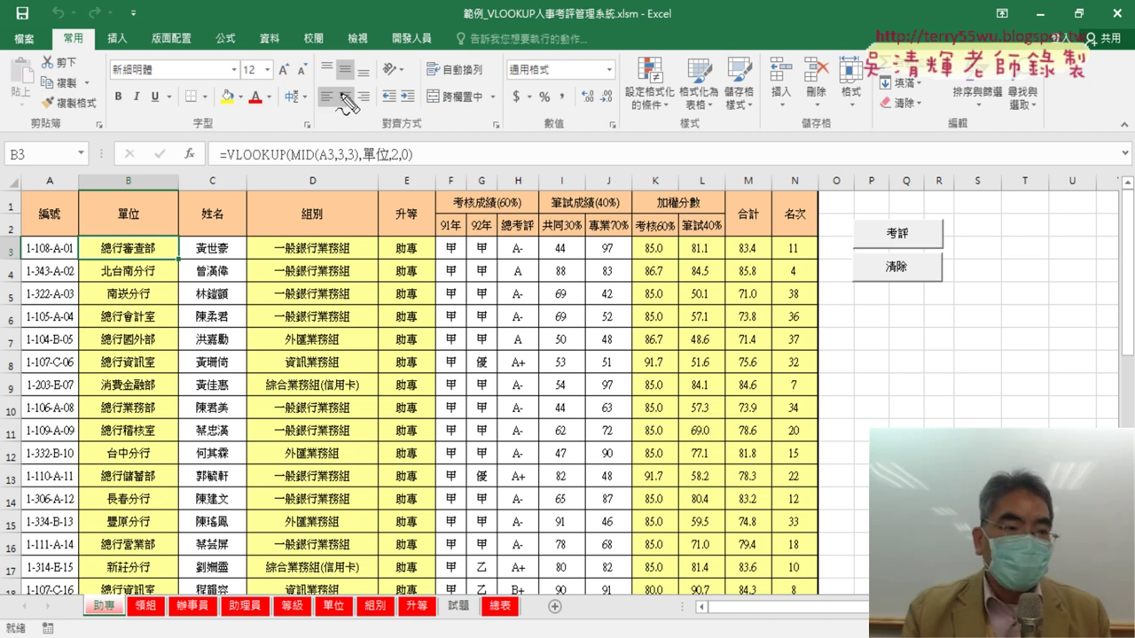
{"action": "left_click_drag", "start_coordinate": [37, 257], "coordinate": [153, 256]}
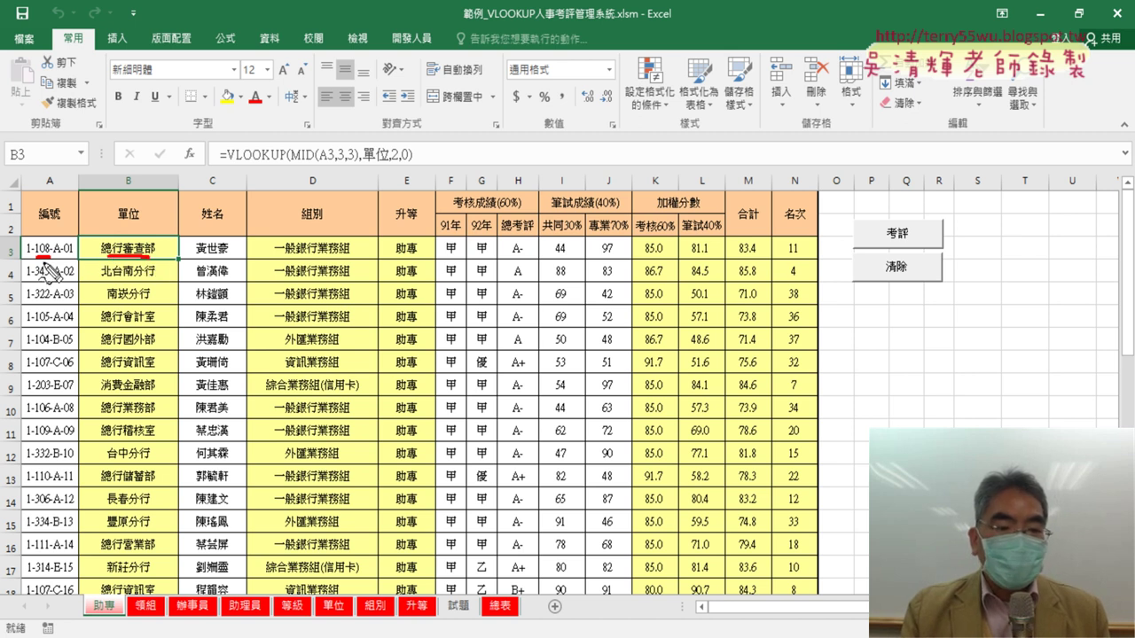
{"action": "key", "text": "Escape"}
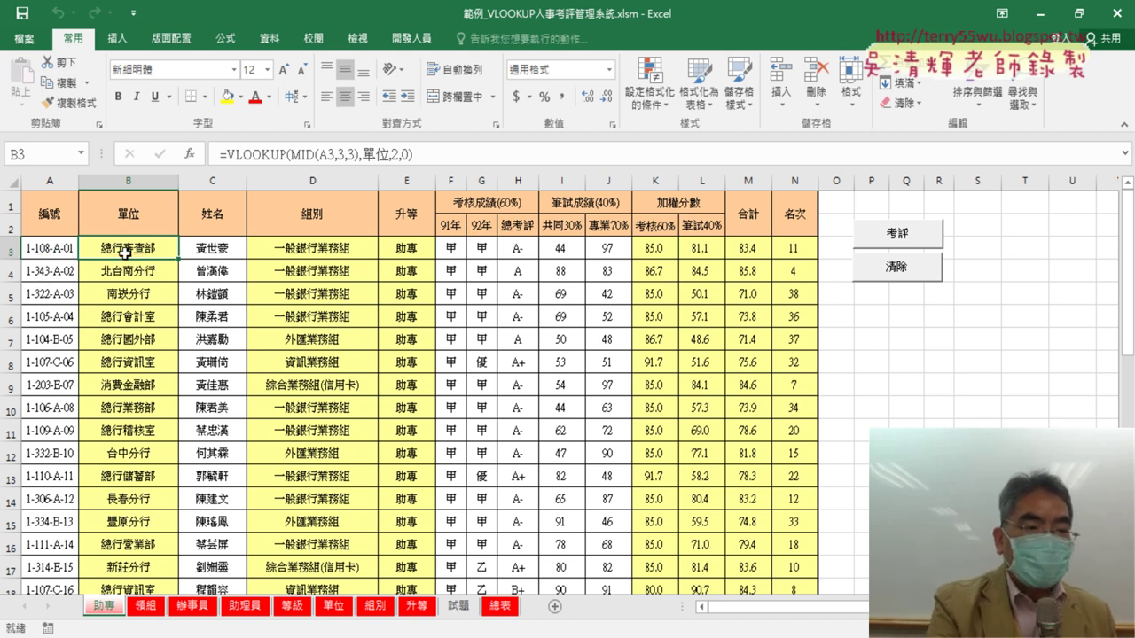
Open the 單位 sheet and review its 單位代號 and 單位 headers in A1 and B1
{"action": "left_click", "coordinate": [333, 606]}
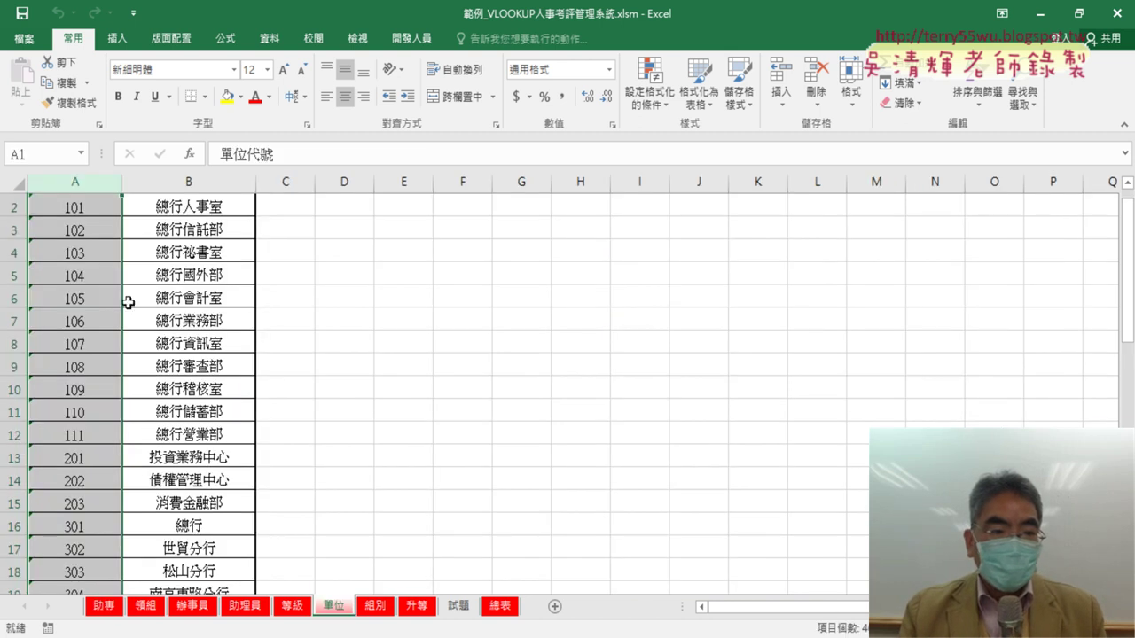
{"action": "scroll", "coordinate": [109, 257], "scroll_direction": "down", "scroll_amount": 1}
{"action": "scroll", "coordinate": [106, 255], "scroll_direction": "up", "scroll_amount": 1}
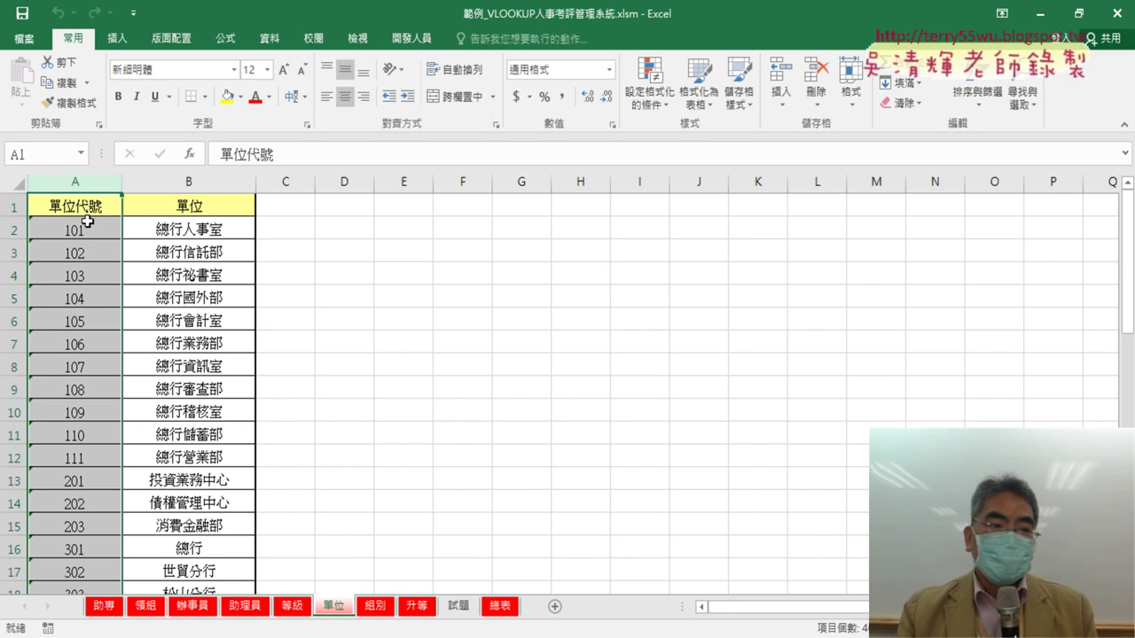
{"action": "left_click", "coordinate": [95, 206]}
{"action": "left_click", "coordinate": [217, 209]}
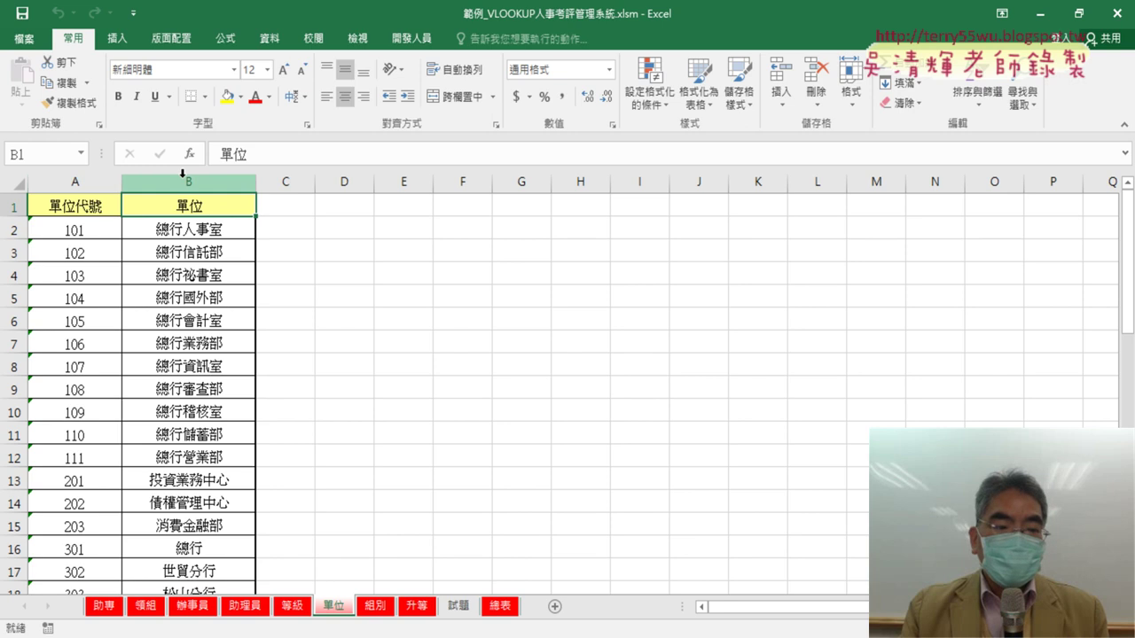
In Name Manager, verify 單位 refers to =單位!$A$2:$B$46, then close it
{"action": "left_click", "coordinate": [226, 38]}
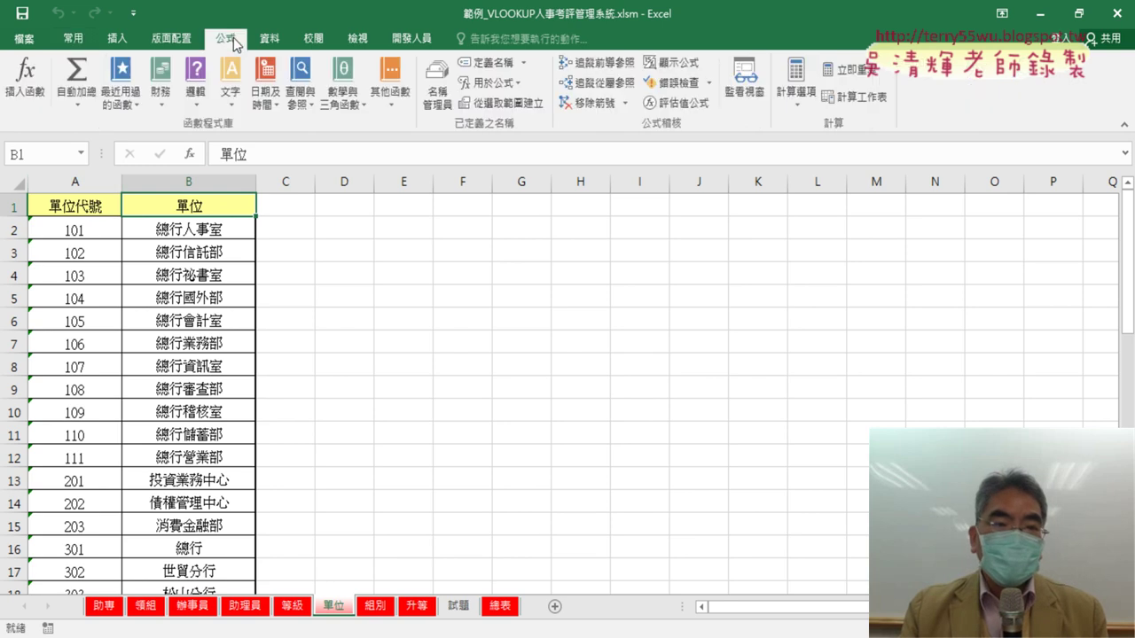
{"action": "left_click", "coordinate": [451, 101]}
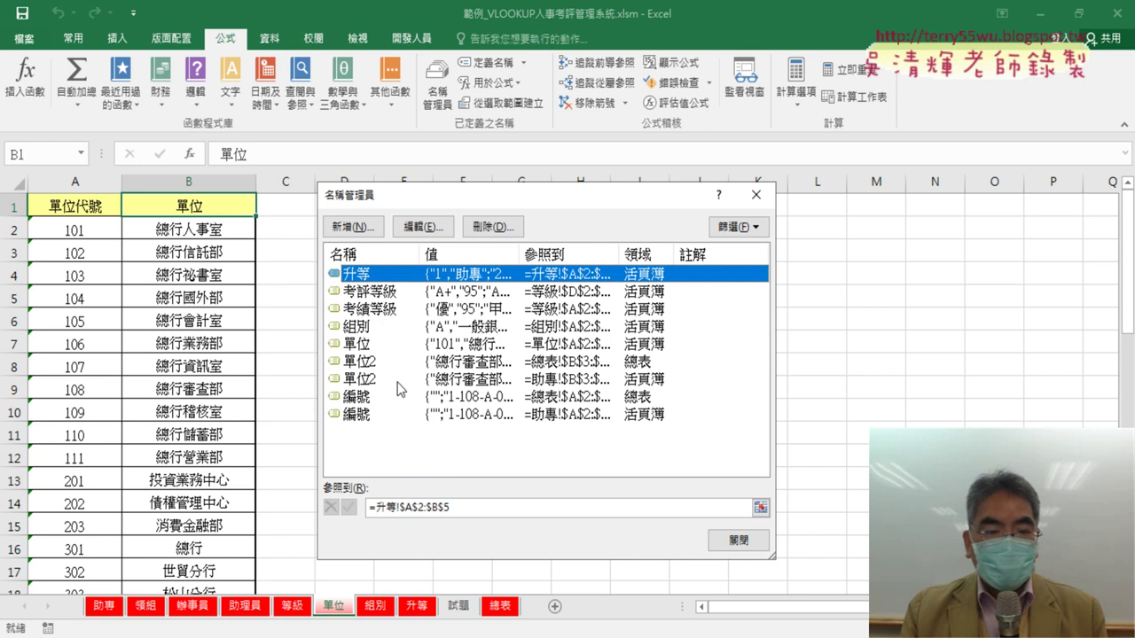
{"action": "left_click", "coordinate": [359, 343]}
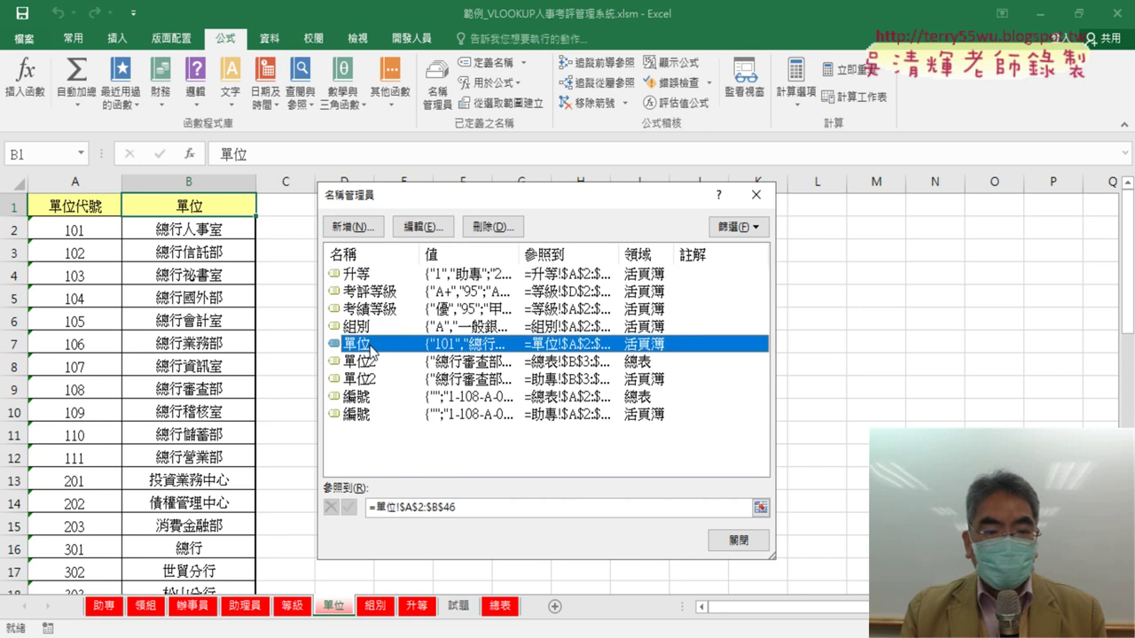
{"action": "left_click", "coordinate": [463, 507]}
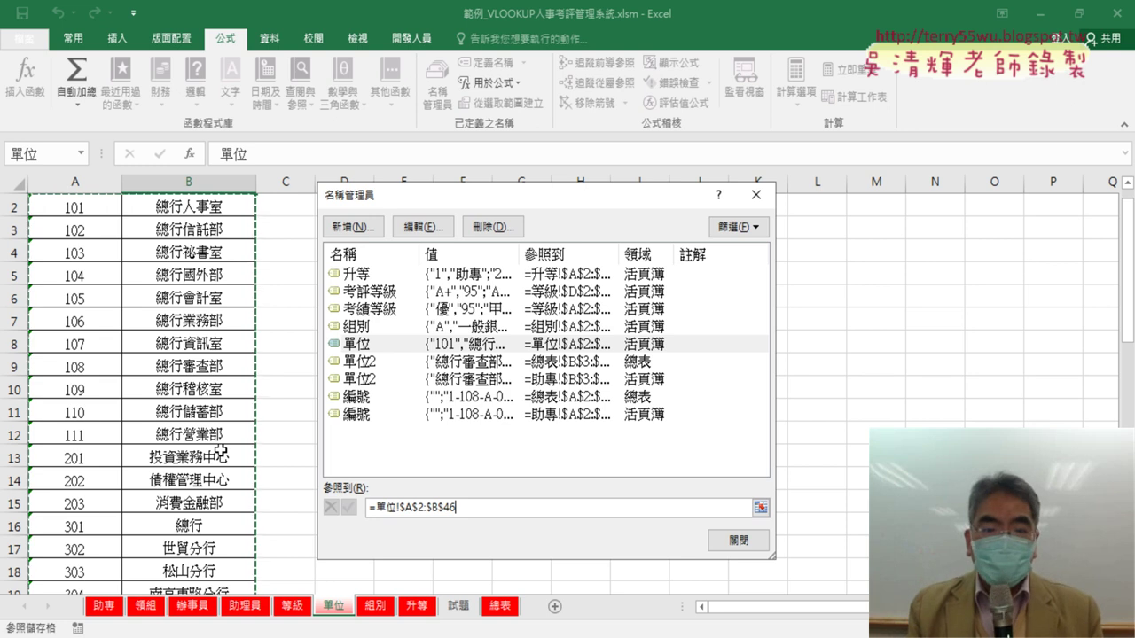
{"action": "left_click", "coordinate": [757, 197]}
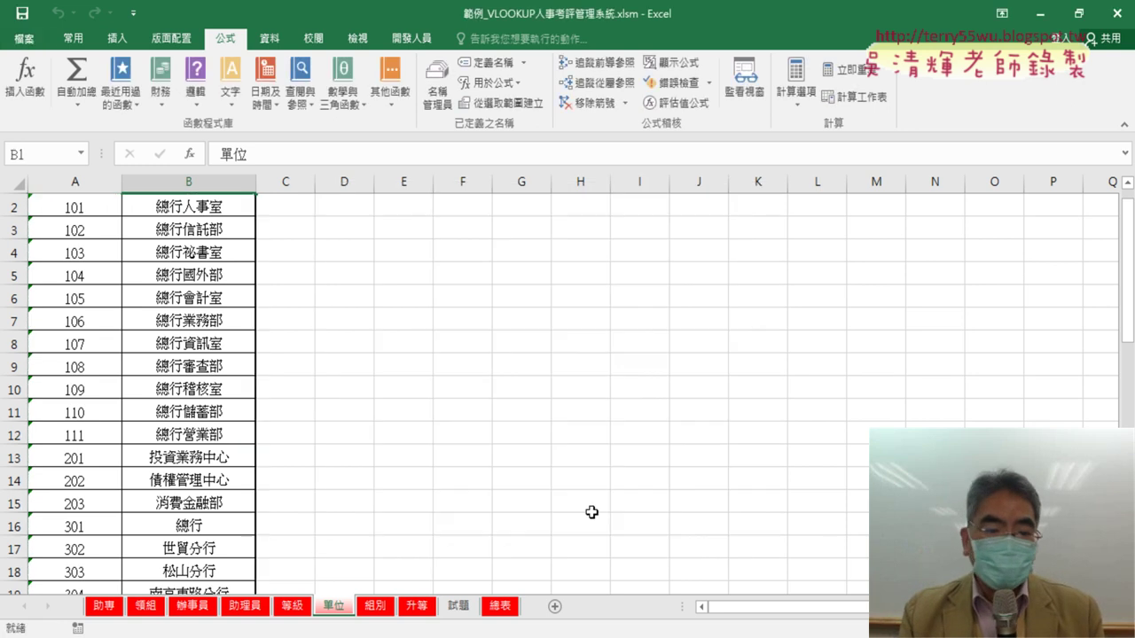
Inspect B3's VLOOKUP arguments on 助專: MID(A3,3,3) gives 108, returning 總行審查部 from 單位
{"action": "left_click", "coordinate": [104, 606]}
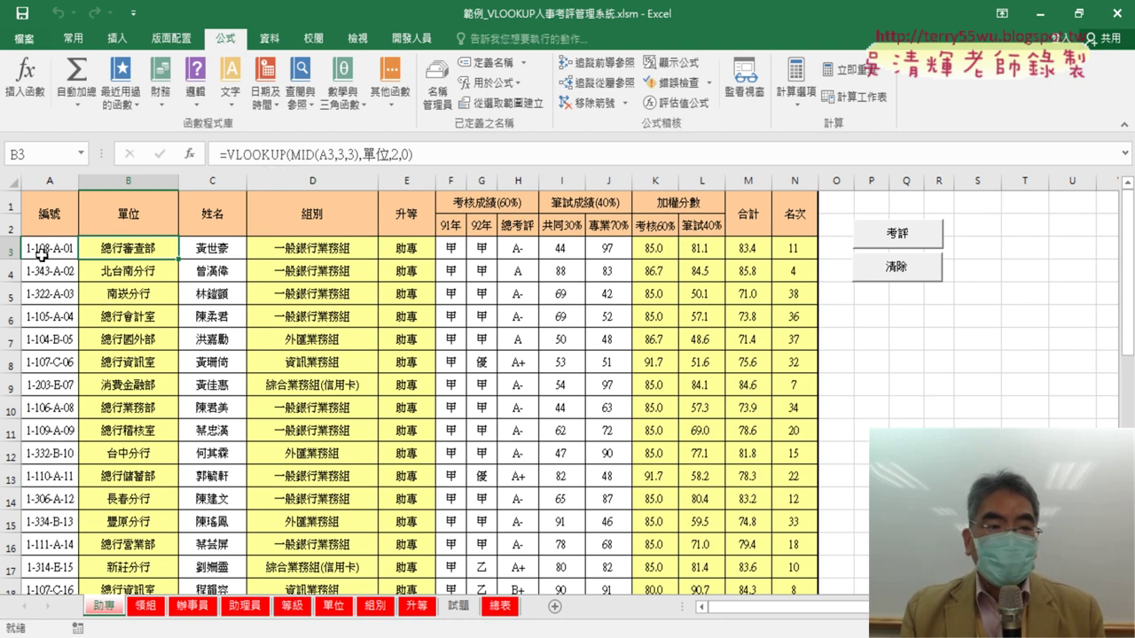
{"action": "left_click", "coordinate": [264, 155]}
{"action": "left_click", "coordinate": [189, 154]}
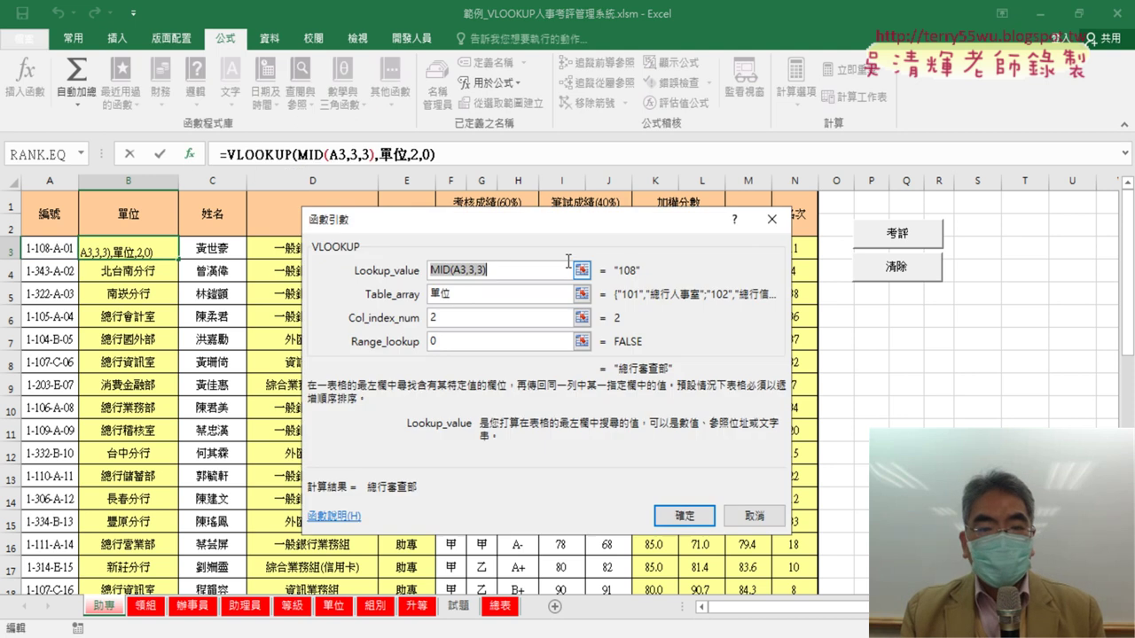
{"action": "left_click", "coordinate": [456, 293]}
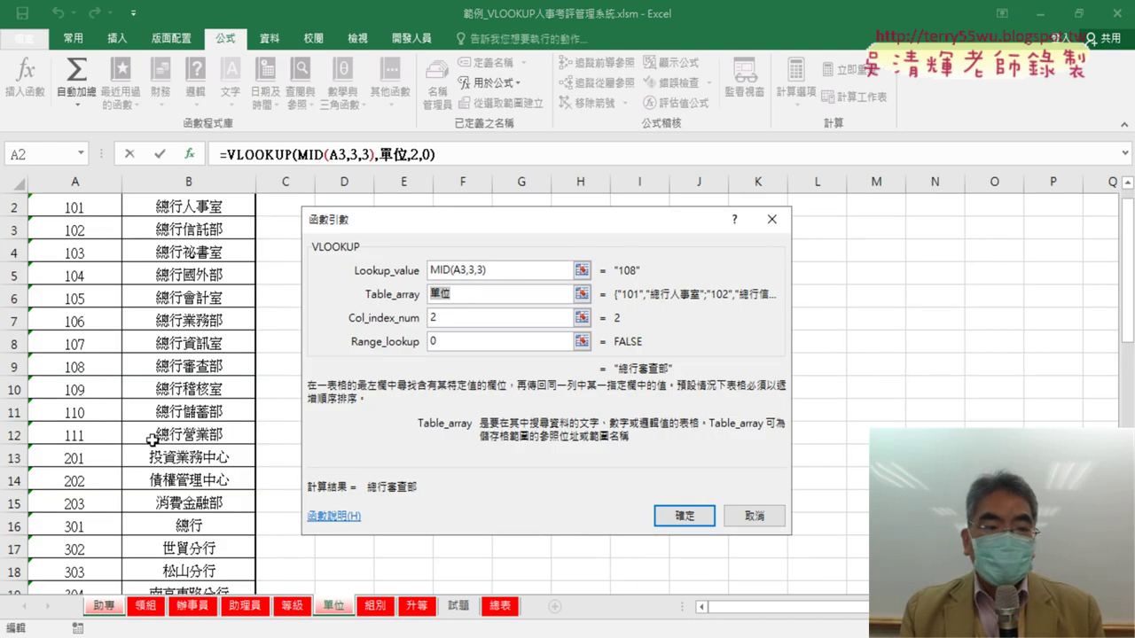
{"action": "left_click", "coordinate": [683, 515]}
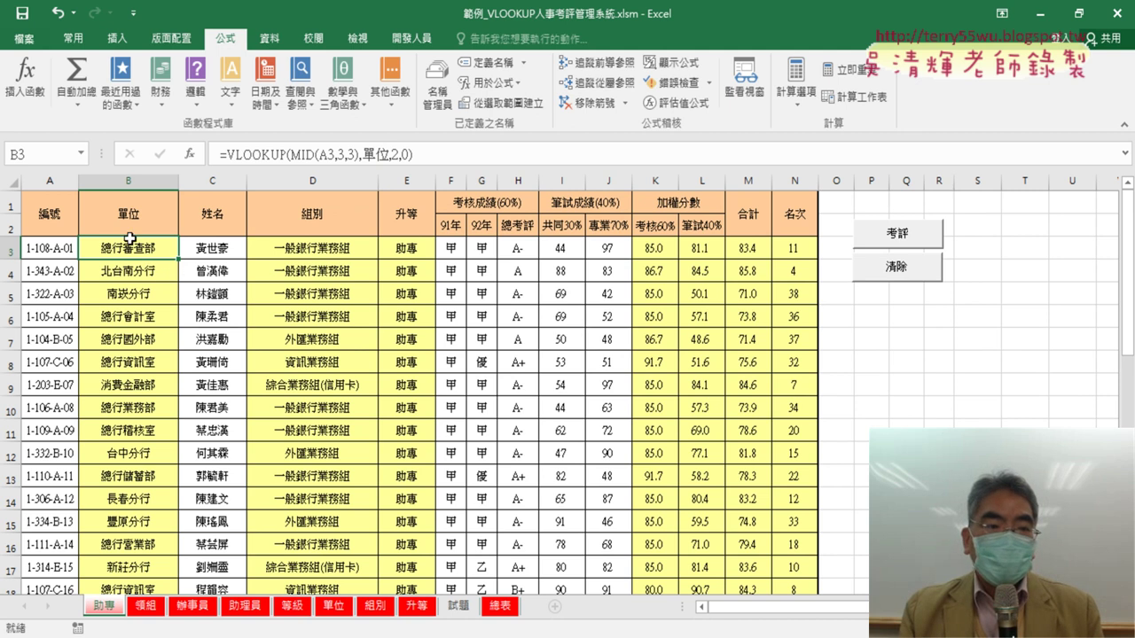
Select D3, view the 組別 code table, then open D3's VLOOKUP(MID(A3,7,1),組別,2,0) arguments
{"action": "left_click", "coordinate": [327, 257]}
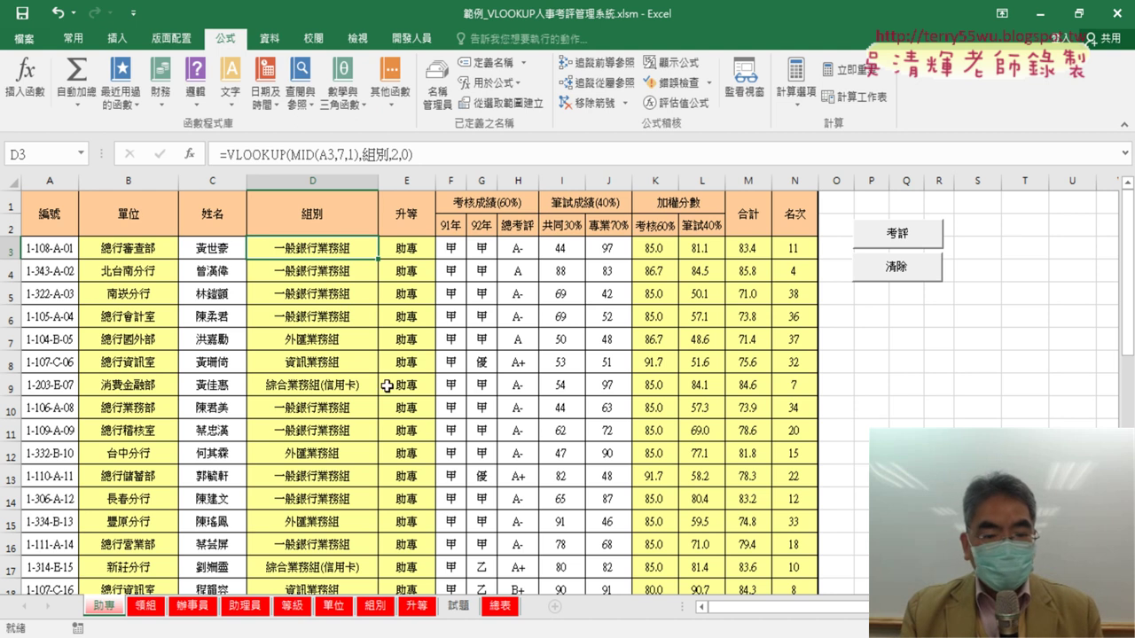
{"action": "left_click", "coordinate": [375, 607]}
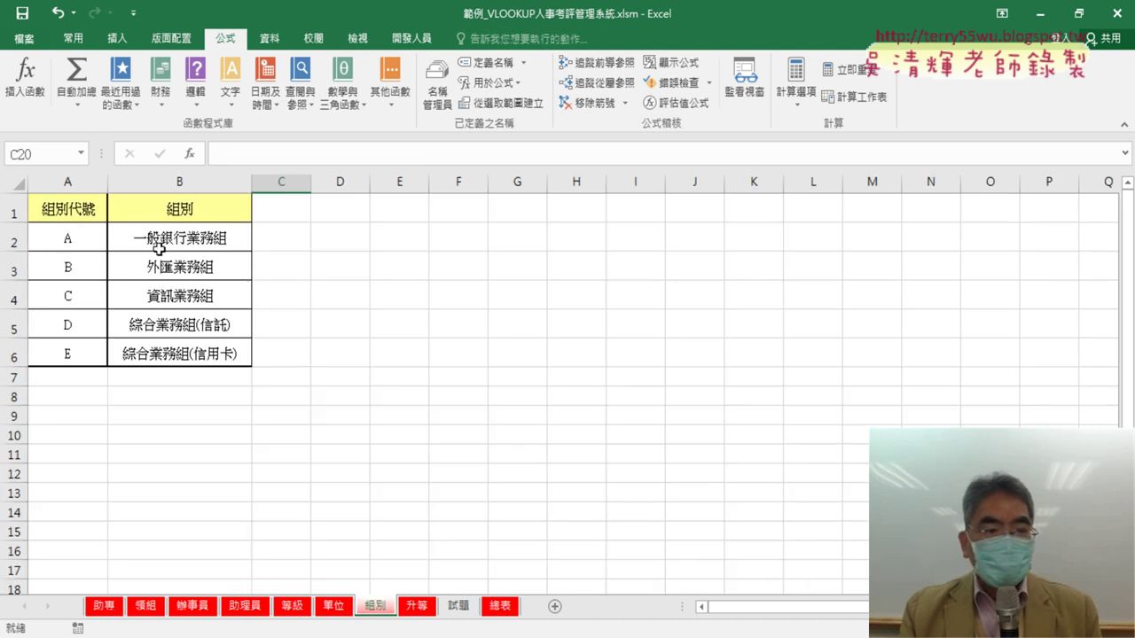
{"action": "left_click", "coordinate": [104, 606]}
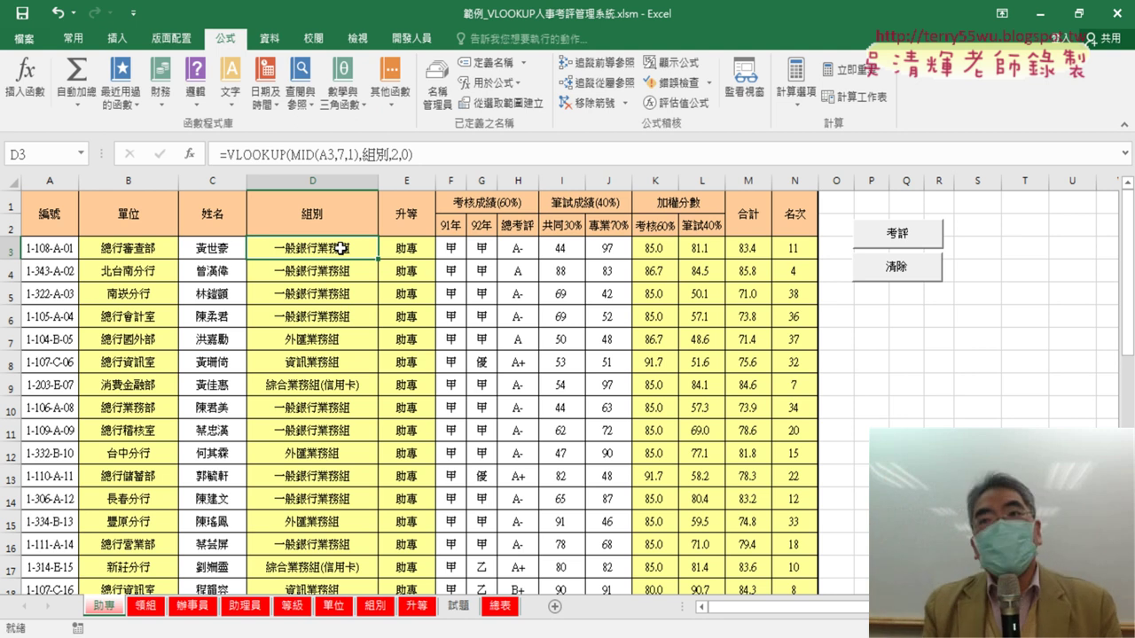
{"action": "left_click", "coordinate": [260, 157]}
{"action": "left_click", "coordinate": [189, 154]}
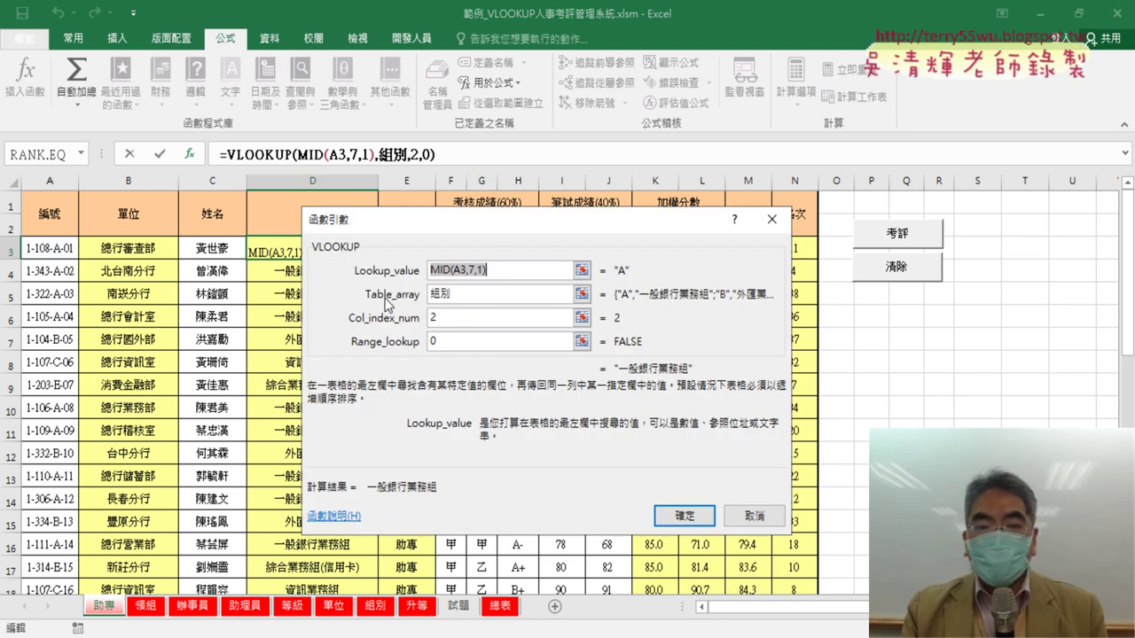
Show the 組別 range via Table_array and mark its code column 1 and the lookup arguments
{"action": "left_click", "coordinate": [497, 293]}
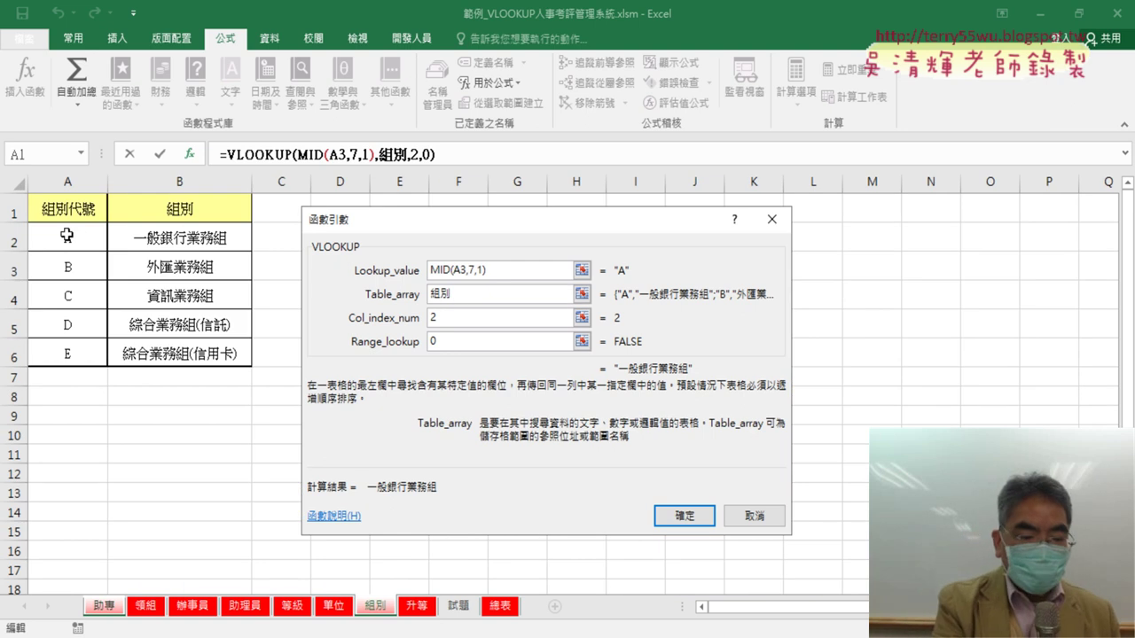
{"action": "mouse_move", "coordinate": [19, 229]}
{"action": "left_mouse_down"}
{"action": "mouse_move", "coordinate": [19, 363]}
{"action": "mouse_move", "coordinate": [179, 218]}
{"action": "mouse_move", "coordinate": [249, 364]}
{"action": "left_mouse_up"}
{"action": "left_click_drag", "start_coordinate": [25, 367], "coordinate": [249, 365]}
{"action": "left_click_drag", "start_coordinate": [113, 227], "coordinate": [112, 390]}
{"action": "left_click_drag", "start_coordinate": [363, 302], "coordinate": [422, 301]}
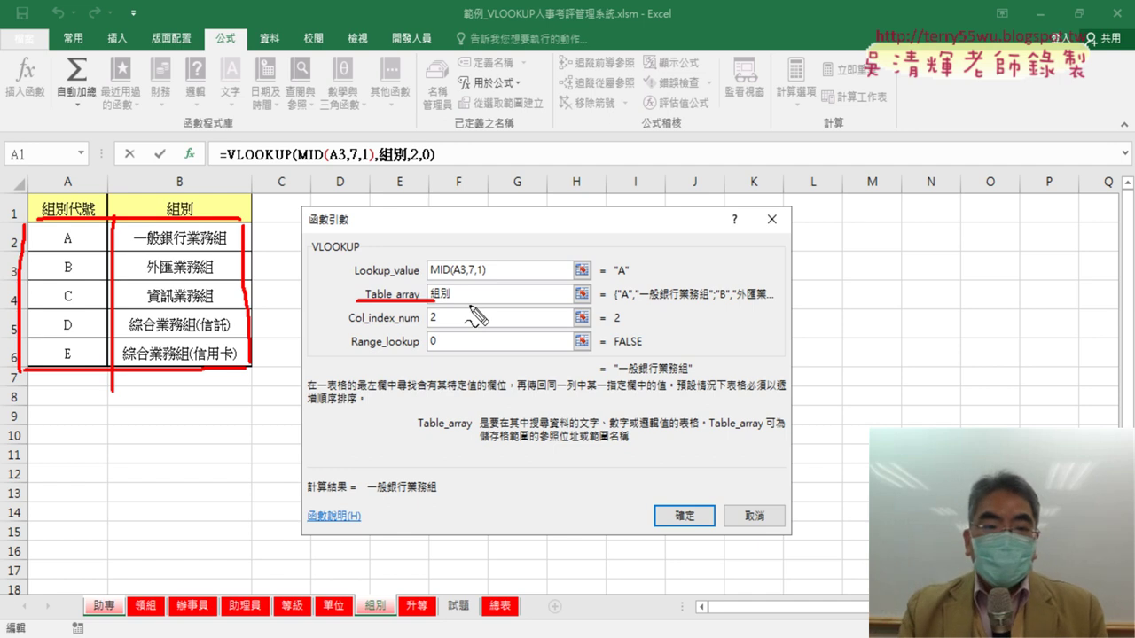
{"action": "left_click_drag", "start_coordinate": [413, 284], "coordinate": [436, 281]}
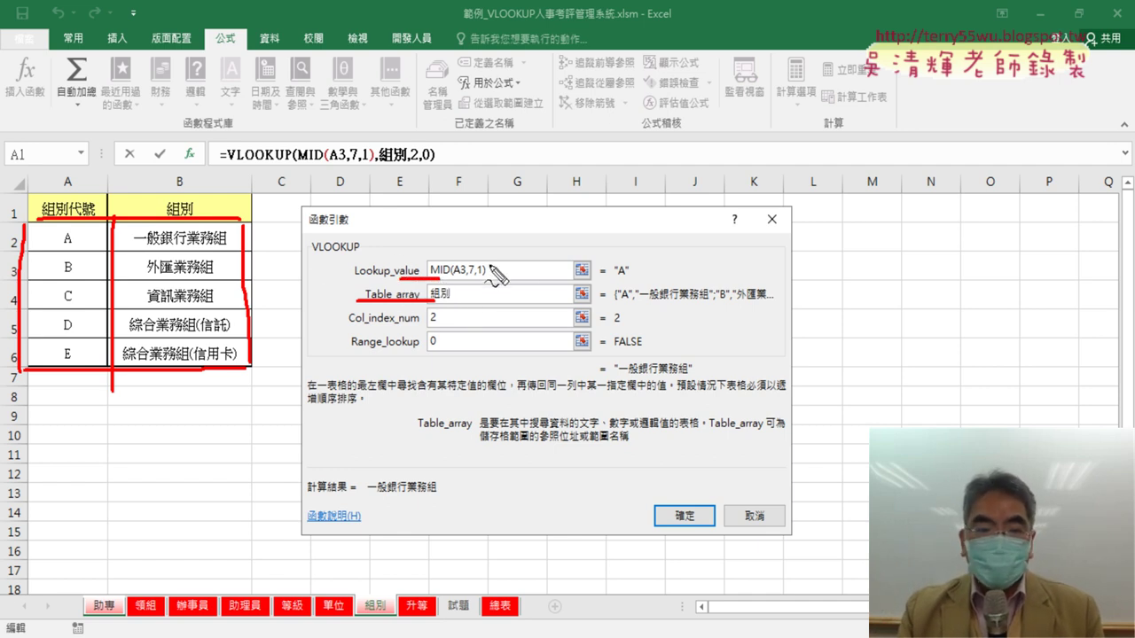
{"action": "left_click_drag", "start_coordinate": [117, 159], "coordinate": [114, 301]}
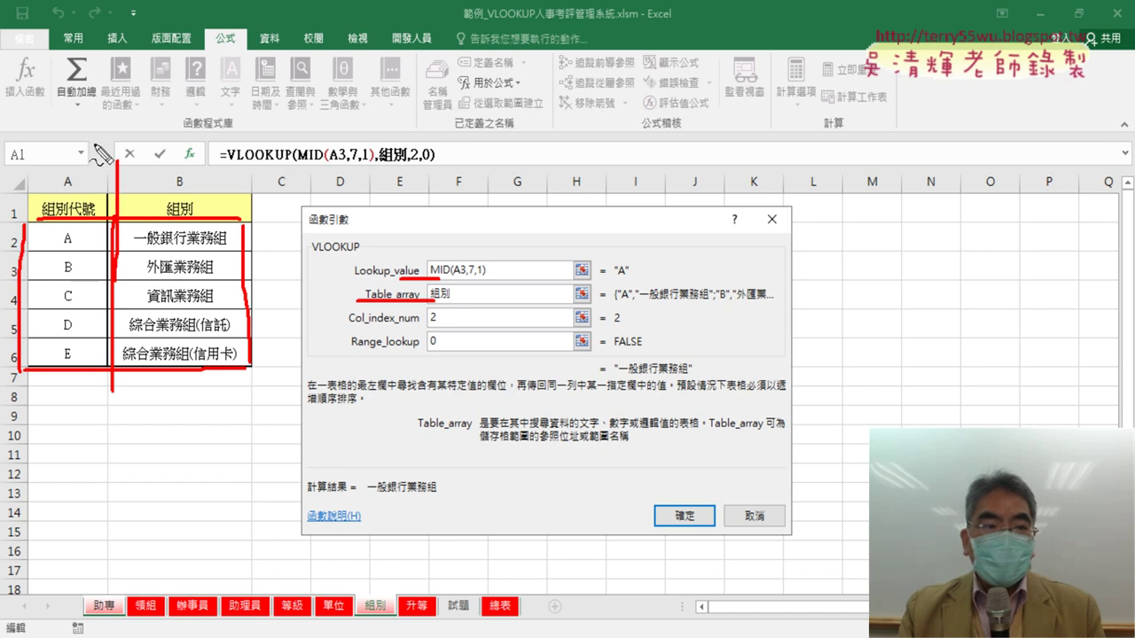
{"action": "mouse_move", "coordinate": [78, 107]}
{"action": "left_mouse_down"}
{"action": "mouse_move", "coordinate": [78, 166]}
{"action": "mouse_move", "coordinate": [82, 100]}
{"action": "mouse_move", "coordinate": [105, 177]}
{"action": "left_mouse_up"}
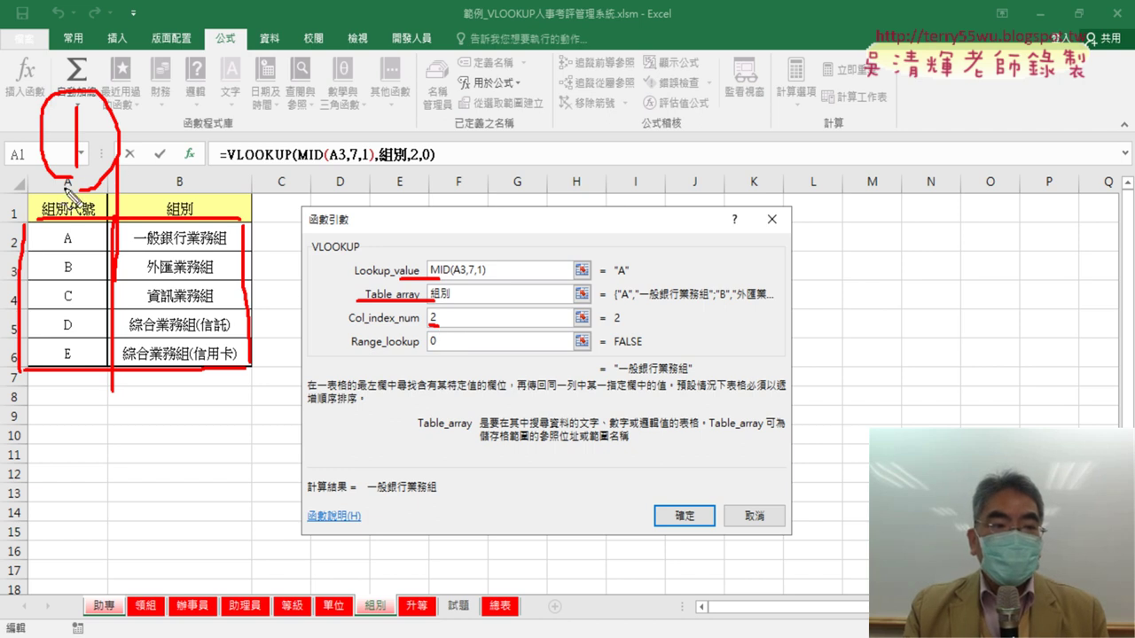
Mark the group name as column 2, the Range_lookup 0 setting, and lookup code A
{"action": "mouse_move", "coordinate": [174, 138]}
{"action": "left_mouse_down"}
{"action": "mouse_move", "coordinate": [216, 138]}
{"action": "mouse_move", "coordinate": [232, 175]}
{"action": "left_mouse_up"}
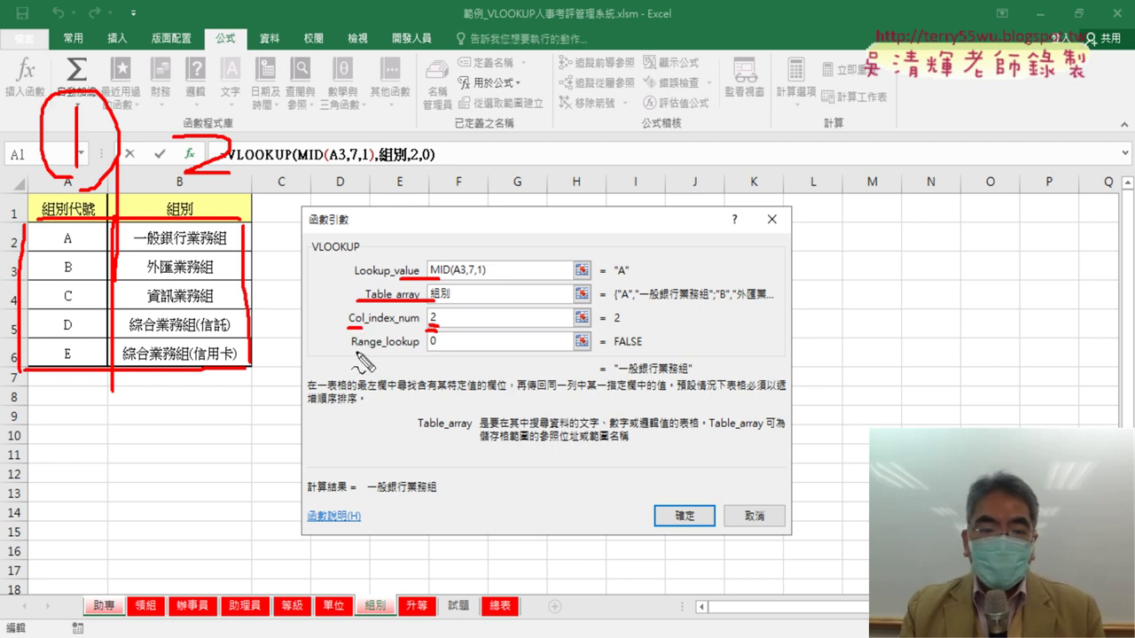
{"action": "left_click_drag", "start_coordinate": [344, 357], "coordinate": [424, 357]}
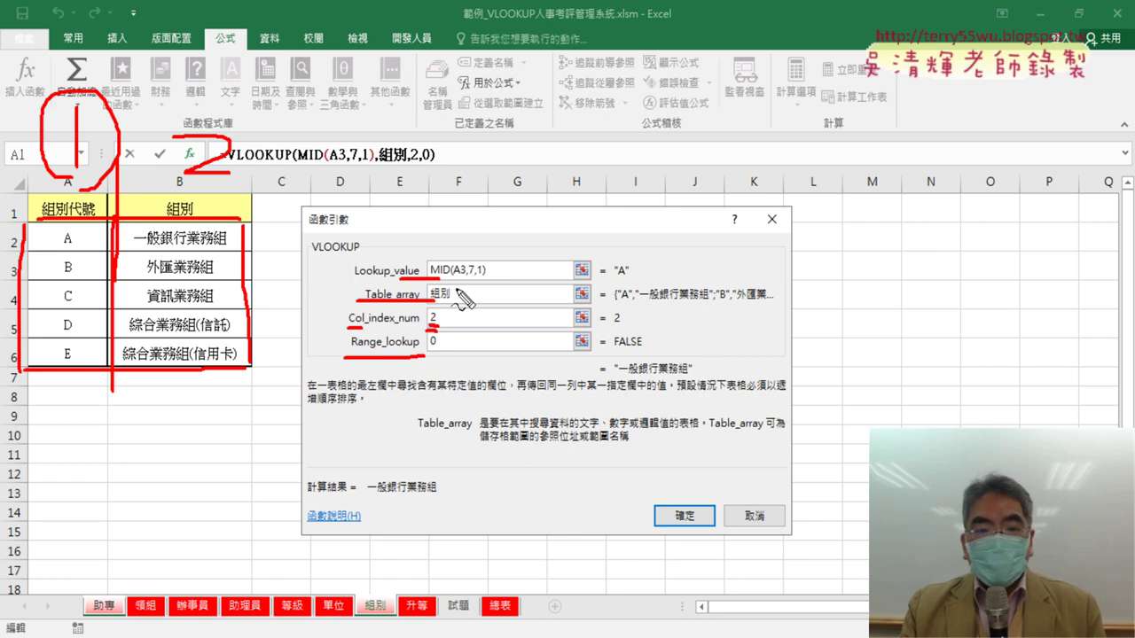
{"action": "left_click_drag", "start_coordinate": [613, 282], "coordinate": [629, 281]}
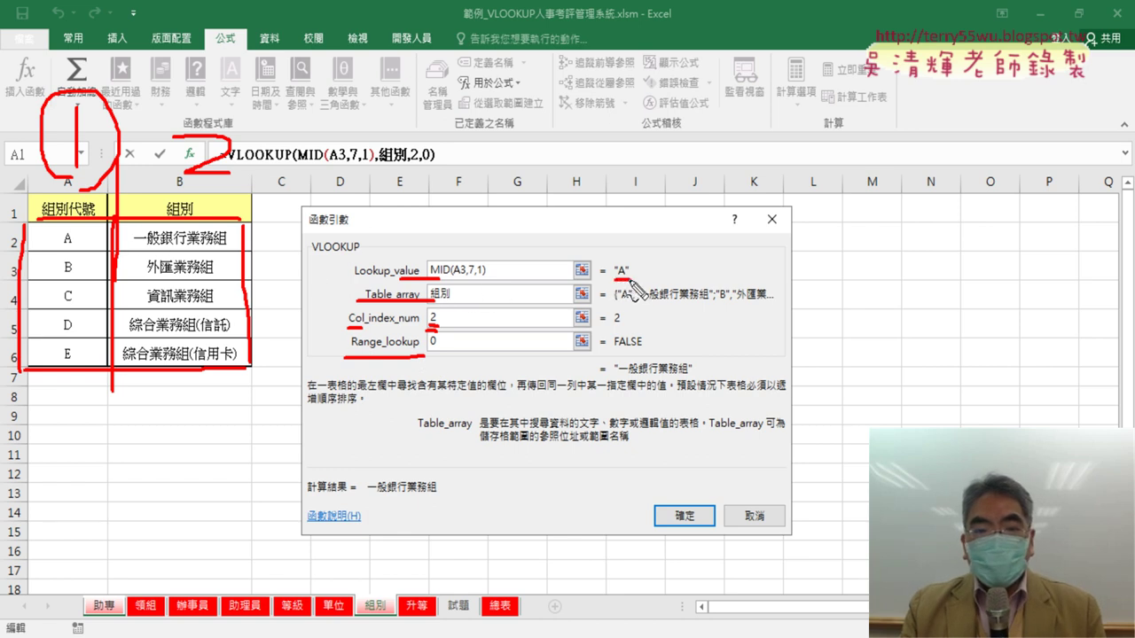
{"action": "mouse_move", "coordinate": [61, 229]}
{"action": "left_mouse_down"}
{"action": "mouse_move", "coordinate": [76, 243]}
{"action": "mouse_move", "coordinate": [62, 244]}
{"action": "left_mouse_up"}
{"action": "left_click_drag", "start_coordinate": [430, 348], "coordinate": [441, 348]}
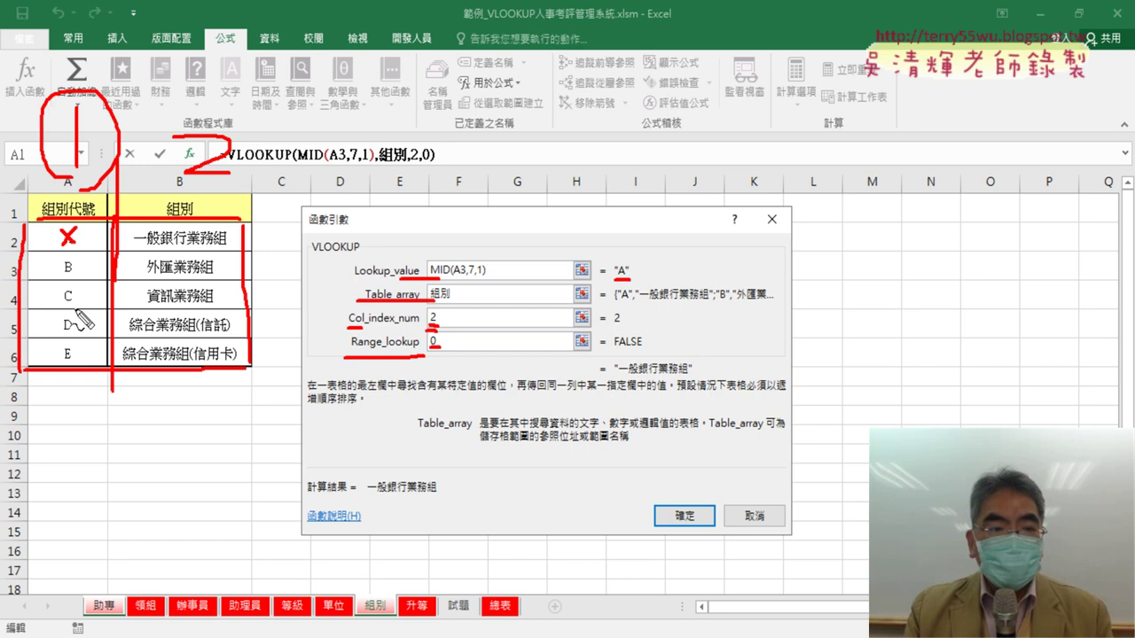
{"action": "left_click_drag", "start_coordinate": [58, 239], "coordinate": [239, 254]}
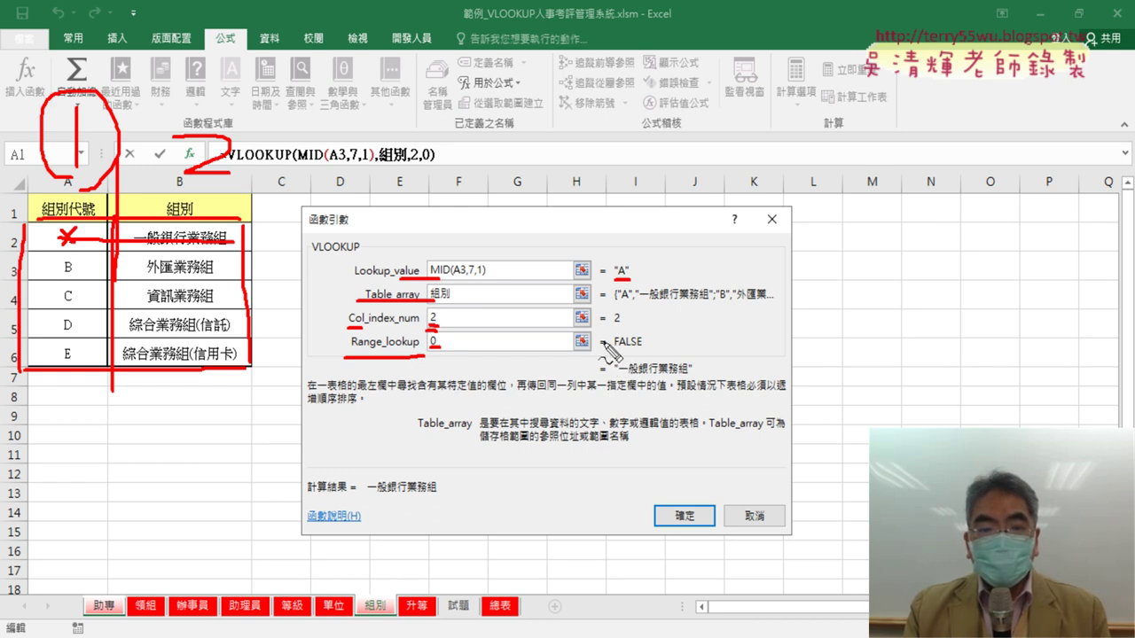
Note that 0/FALSE means exact match giving #N/A otherwise, then clear marks and close
{"action": "left_click_drag", "start_coordinate": [612, 350], "coordinate": [672, 349]}
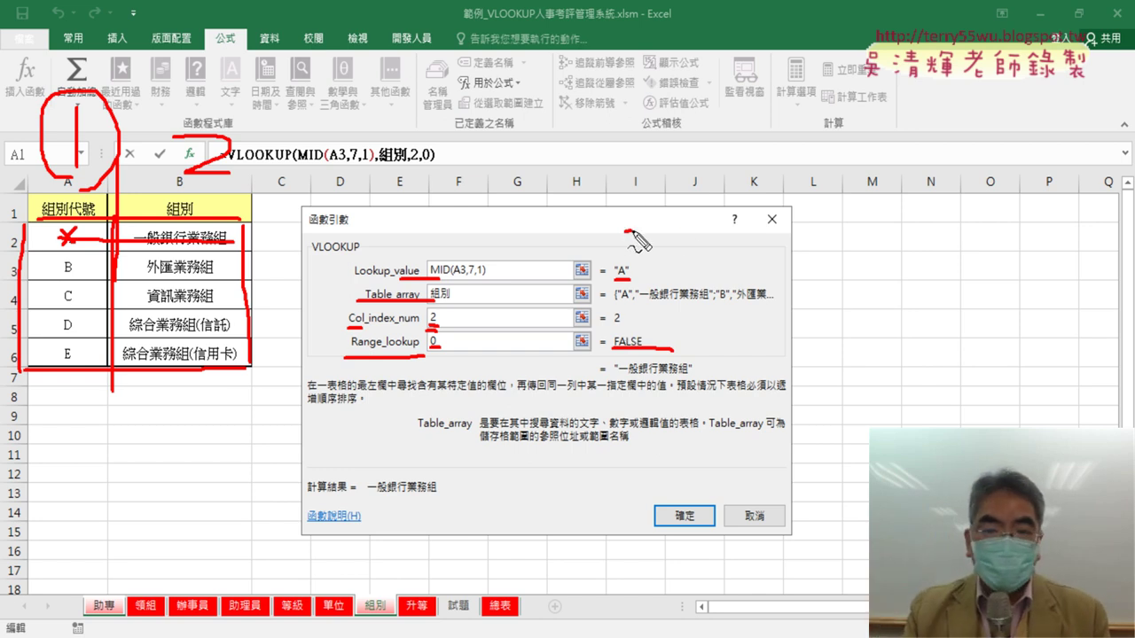
{"action": "mouse_move", "coordinate": [625, 231]}
{"action": "left_mouse_down"}
{"action": "mouse_move", "coordinate": [680, 229]}
{"action": "mouse_move", "coordinate": [679, 246]}
{"action": "mouse_move", "coordinate": [635, 264]}
{"action": "left_mouse_up"}
{"action": "mouse_move", "coordinate": [672, 212]}
{"action": "left_mouse_down"}
{"action": "mouse_move", "coordinate": [658, 262]}
{"action": "mouse_move", "coordinate": [702, 259]}
{"action": "mouse_move", "coordinate": [709, 224]}
{"action": "mouse_move", "coordinate": [734, 195]}
{"action": "left_mouse_up"}
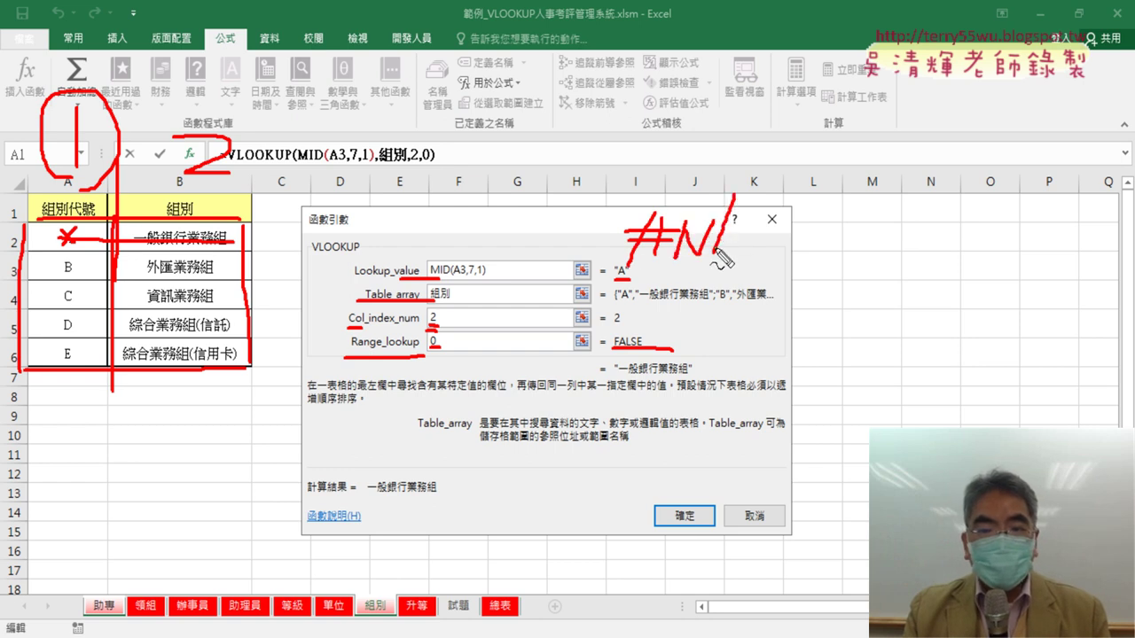
{"action": "mouse_move", "coordinate": [735, 256]}
{"action": "left_mouse_down"}
{"action": "mouse_move", "coordinate": [749, 211]}
{"action": "mouse_move", "coordinate": [754, 254]}
{"action": "mouse_move", "coordinate": [755, 236]}
{"action": "left_mouse_up"}
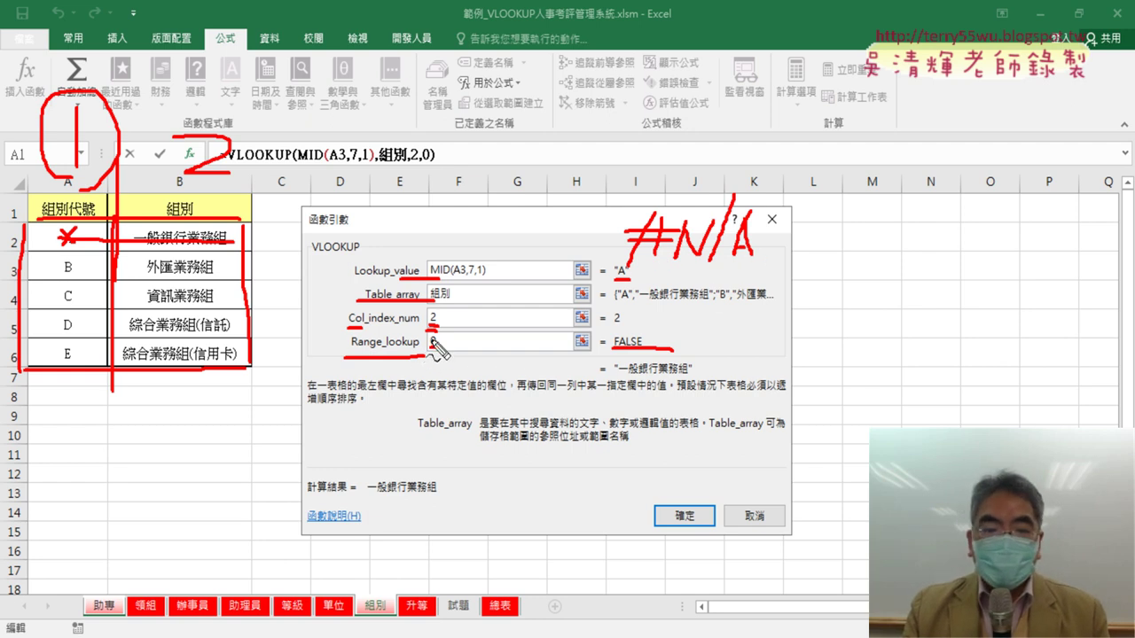
{"action": "left_click_drag", "start_coordinate": [438, 340], "coordinate": [433, 360]}
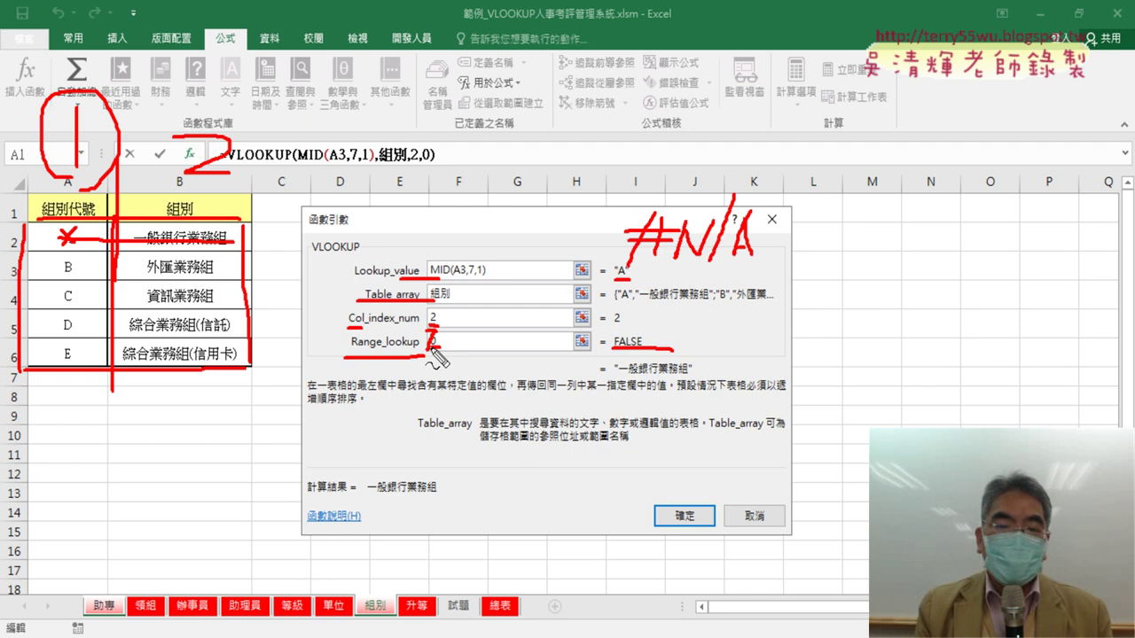
{"action": "key", "text": "Escape"}
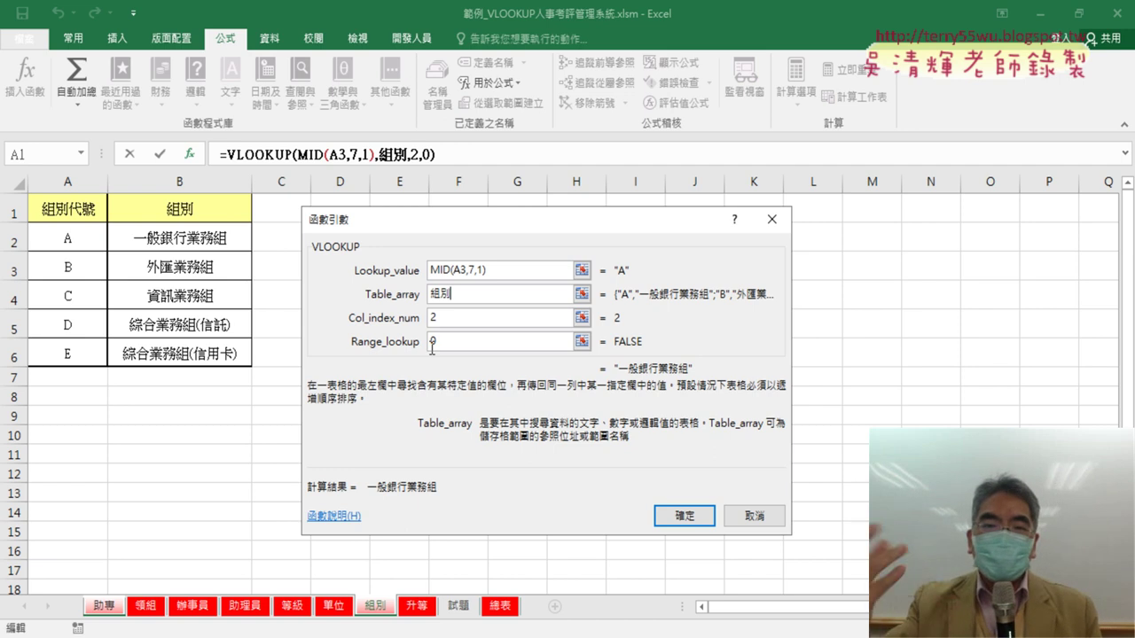
{"action": "key", "text": "Return"}
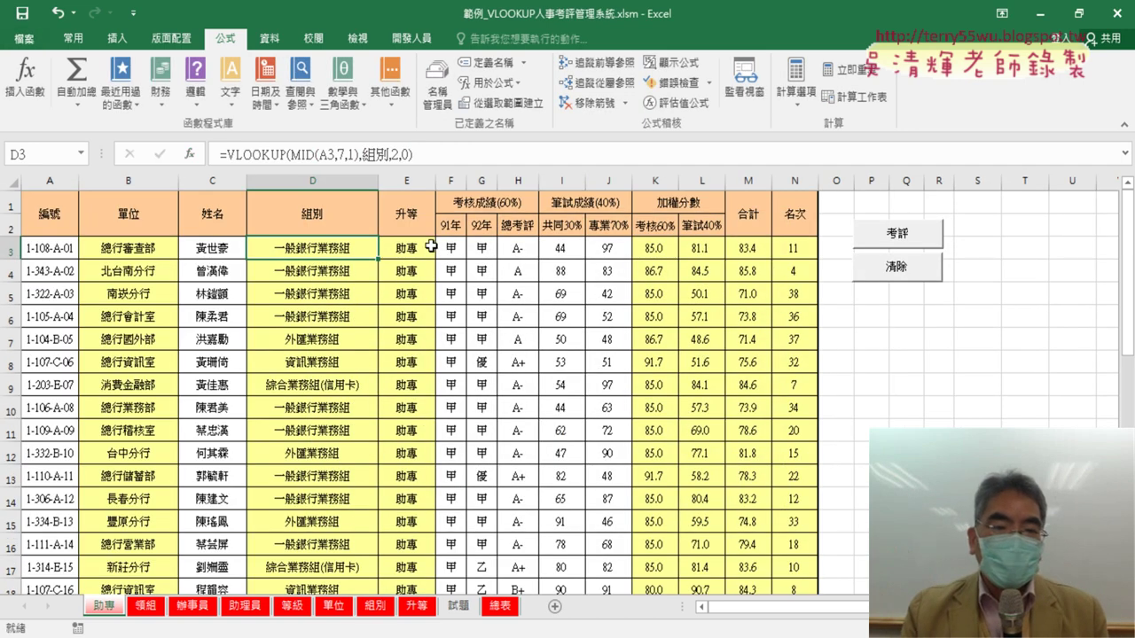
{"action": "left_click", "coordinate": [431, 246]}
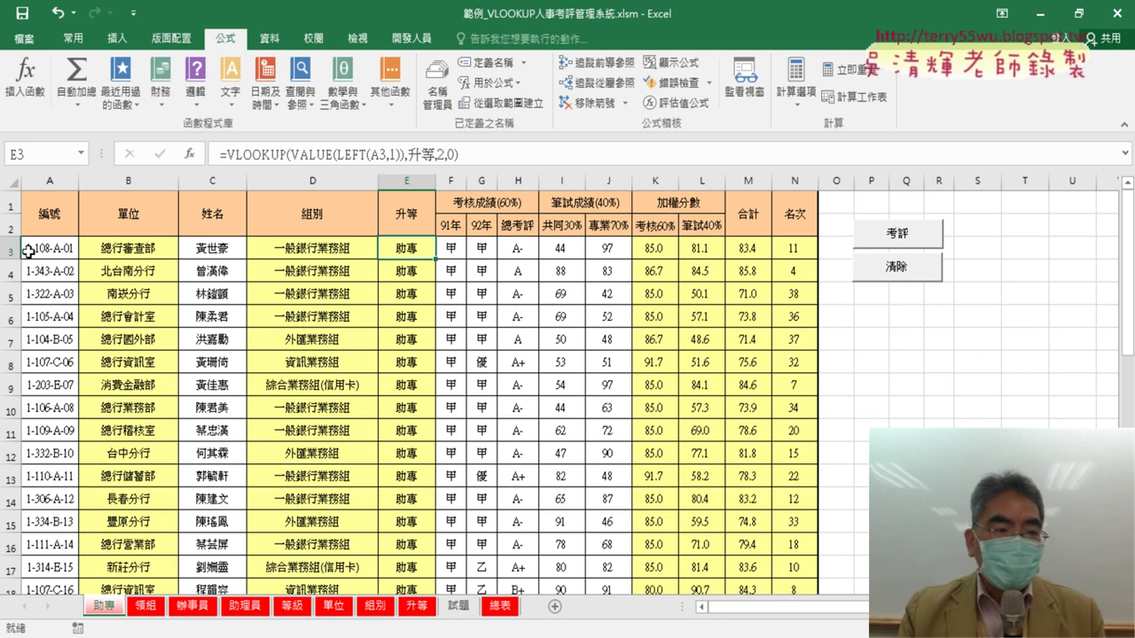
{"action": "left_click", "coordinate": [306, 154]}
{"action": "left_click", "coordinate": [189, 155]}
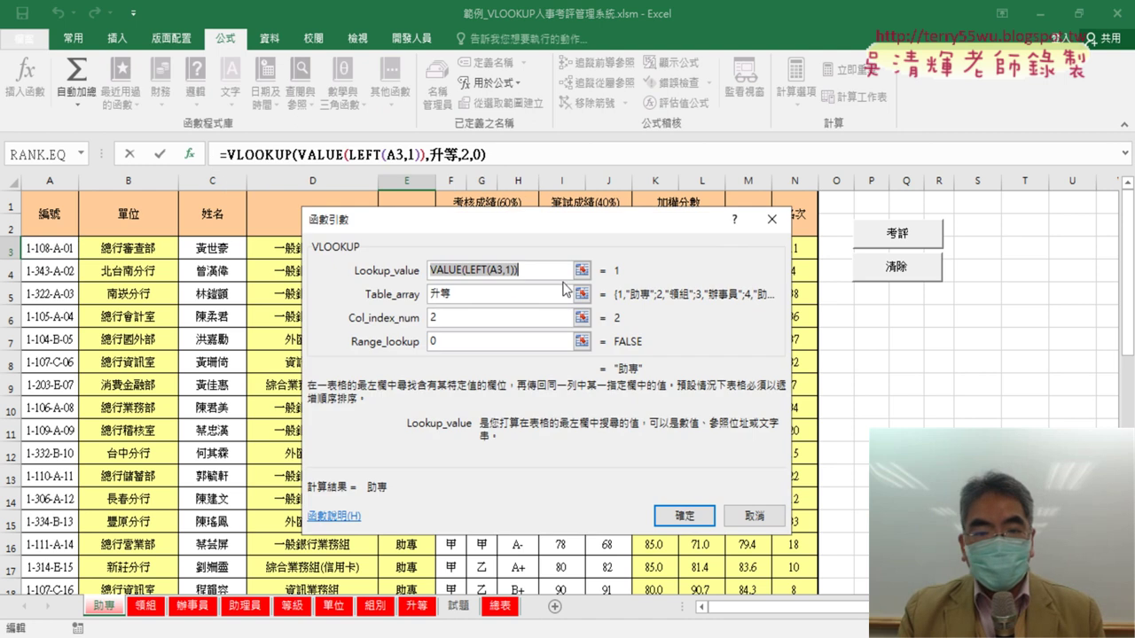
{"action": "left_click_drag", "start_coordinate": [464, 269], "coordinate": [496, 269]}
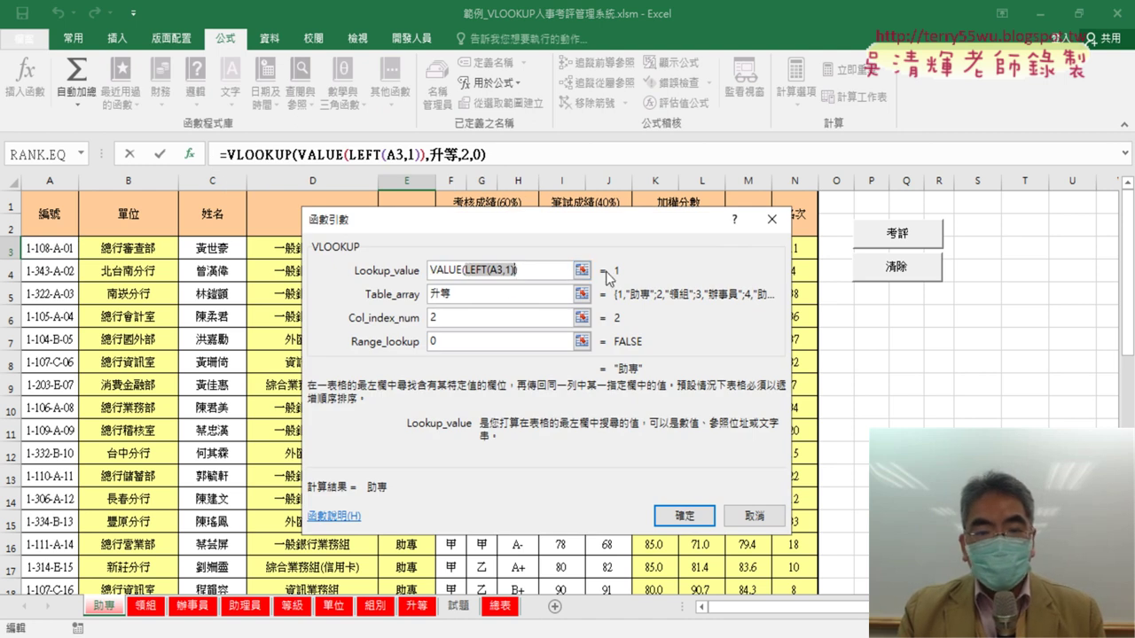
{"action": "left_click_drag", "start_coordinate": [461, 269], "coordinate": [368, 270]}
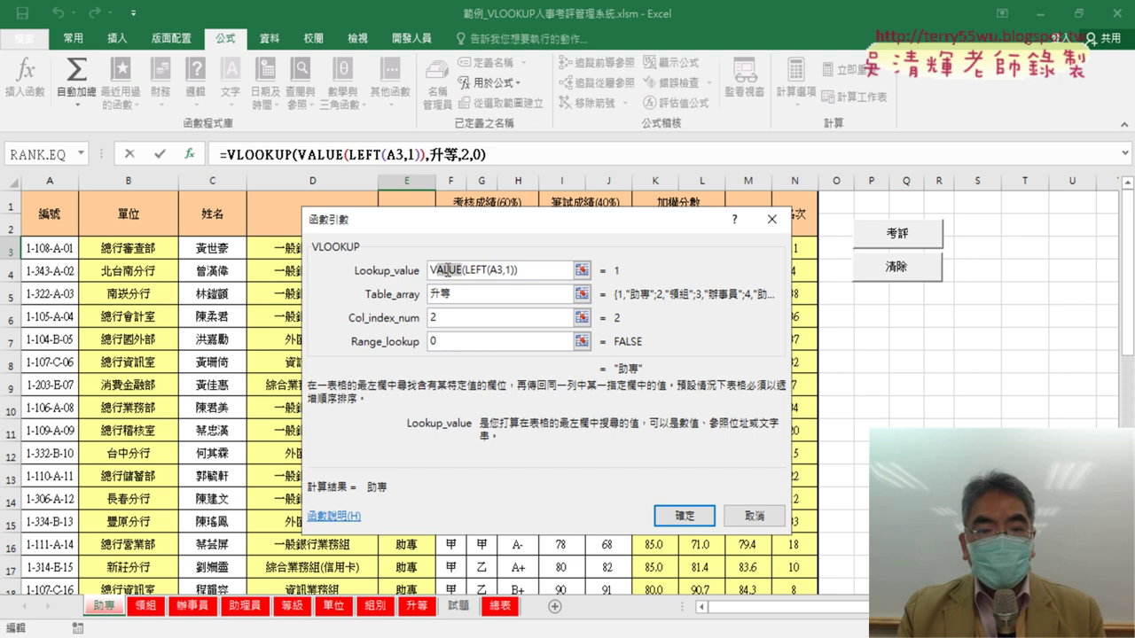
{"action": "key", "text": "Delete"}
{"action": "key", "text": "Delete"}
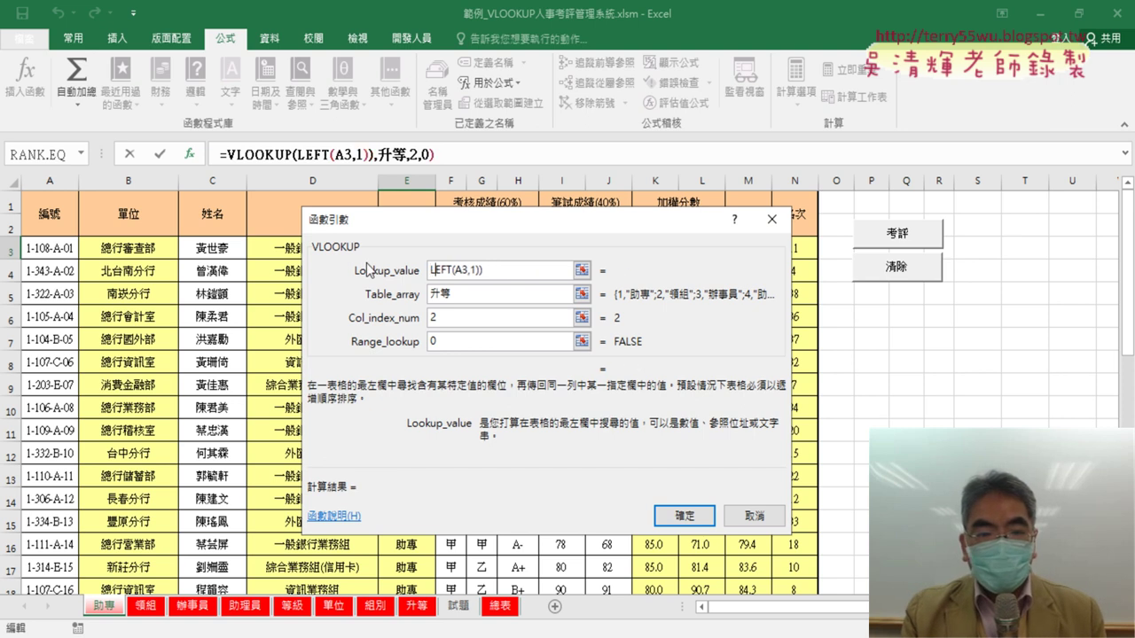
{"action": "key", "text": "BackSpace"}
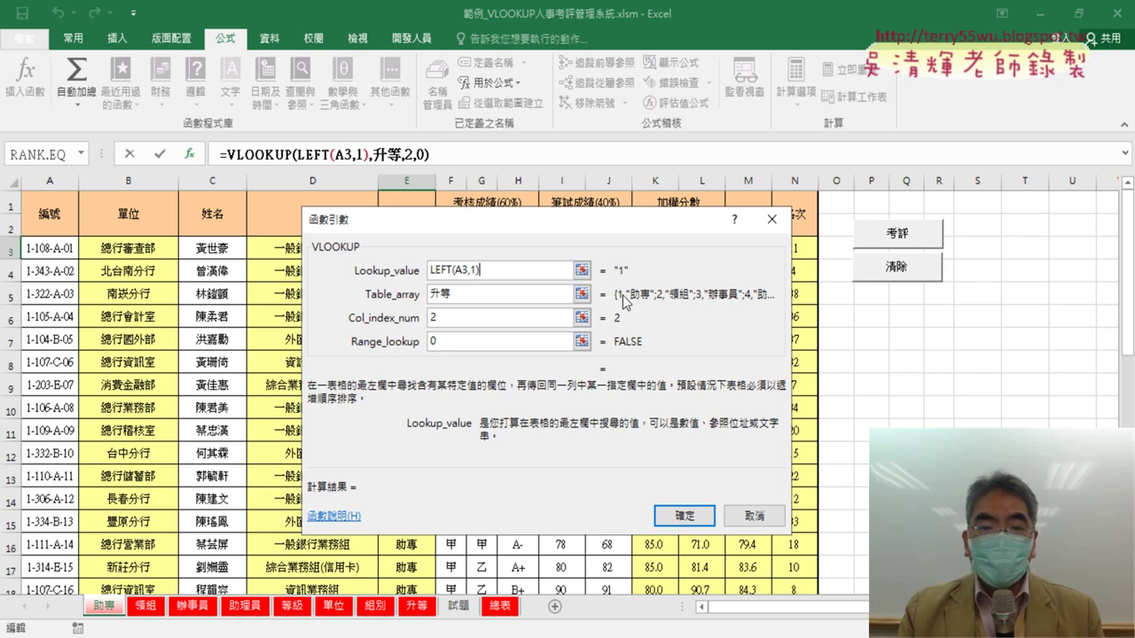
{"action": "left_click", "coordinate": [671, 515]}
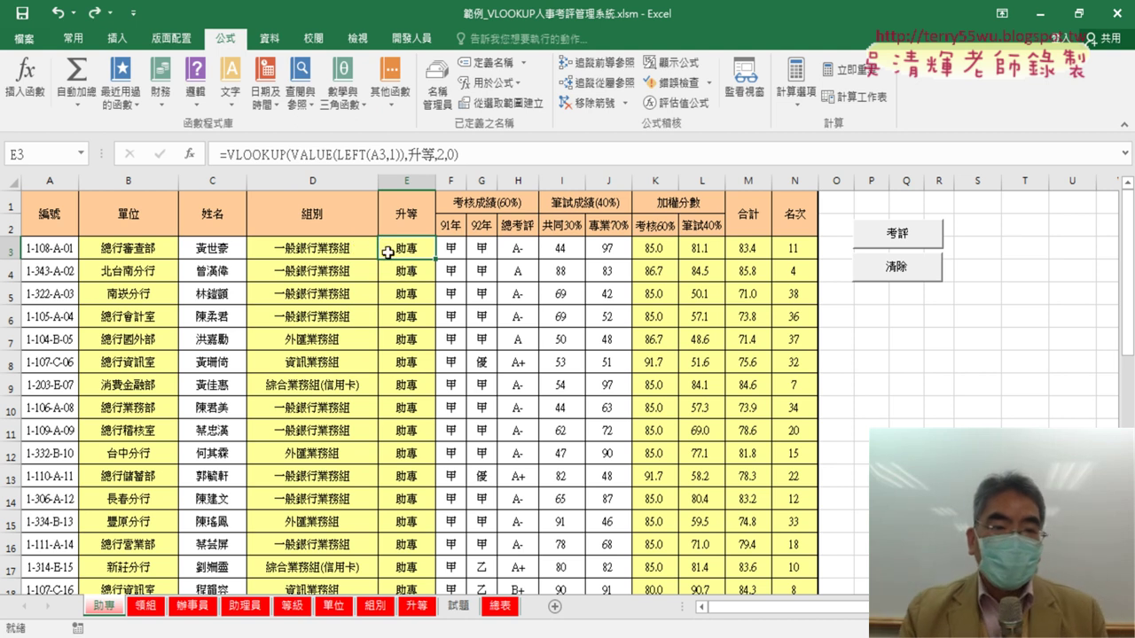
{"action": "left_click", "coordinate": [271, 153]}
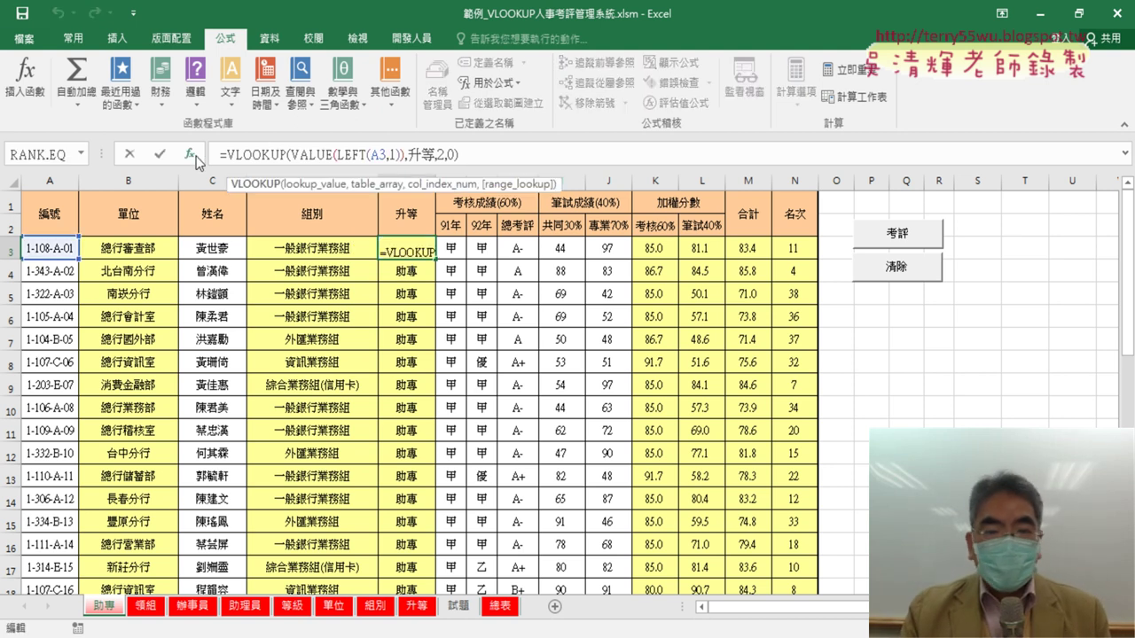
{"action": "left_click", "coordinate": [196, 157]}
{"action": "left_click", "coordinate": [465, 269]}
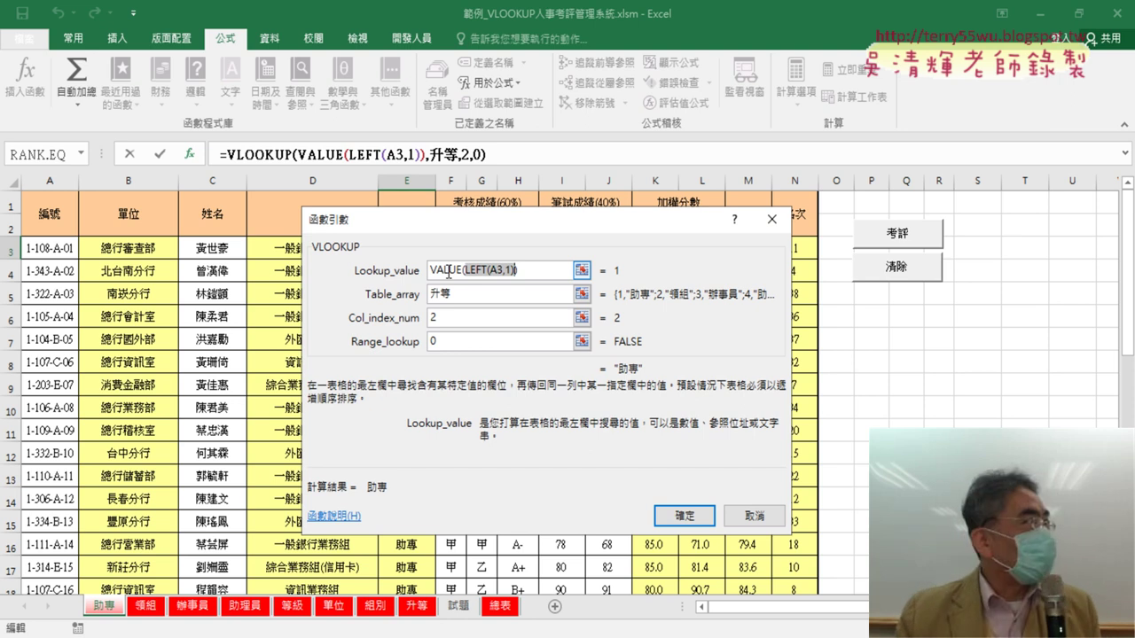
{"action": "left_click", "coordinate": [684, 515]}
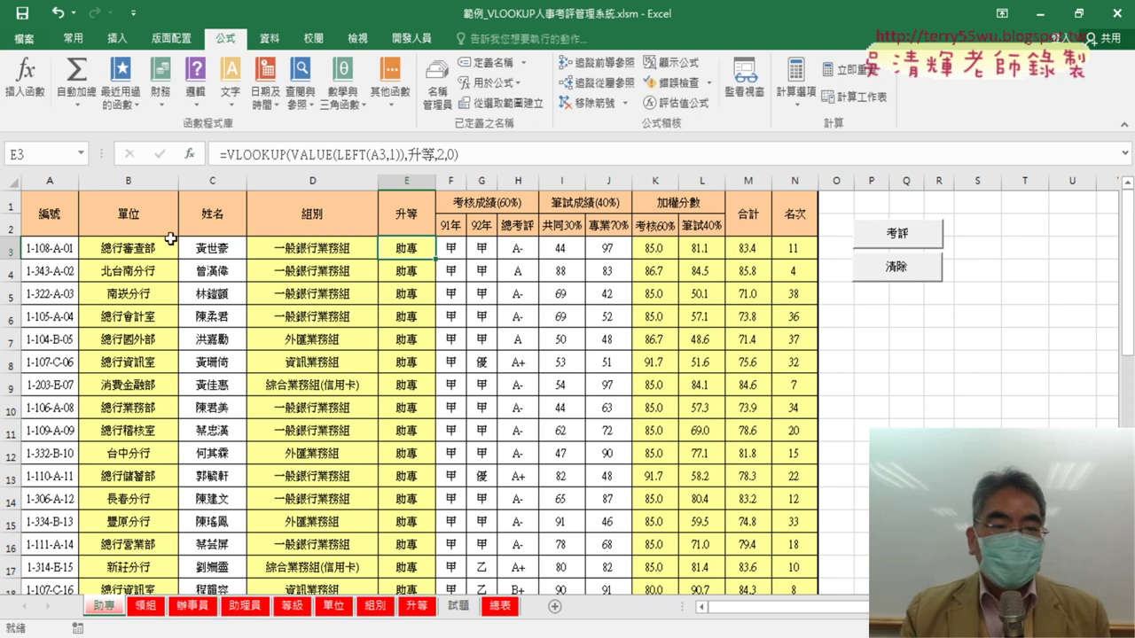
{"action": "left_click", "coordinate": [664, 253]}
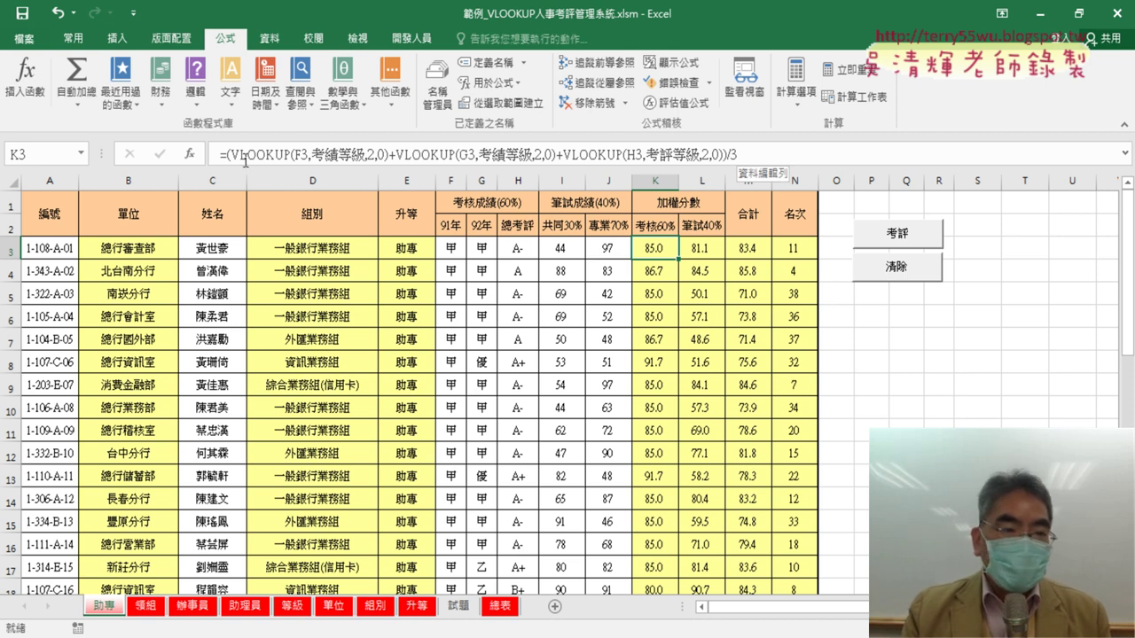
{"action": "left_click_drag", "start_coordinate": [228, 154], "coordinate": [381, 156]}
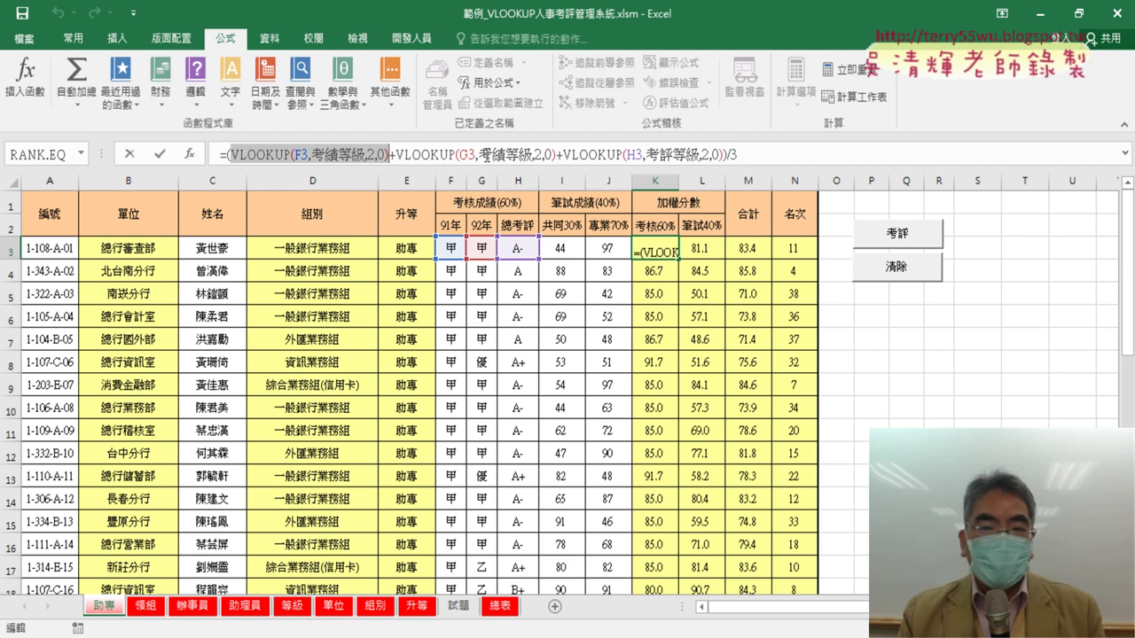
{"action": "left_click", "coordinate": [158, 158]}
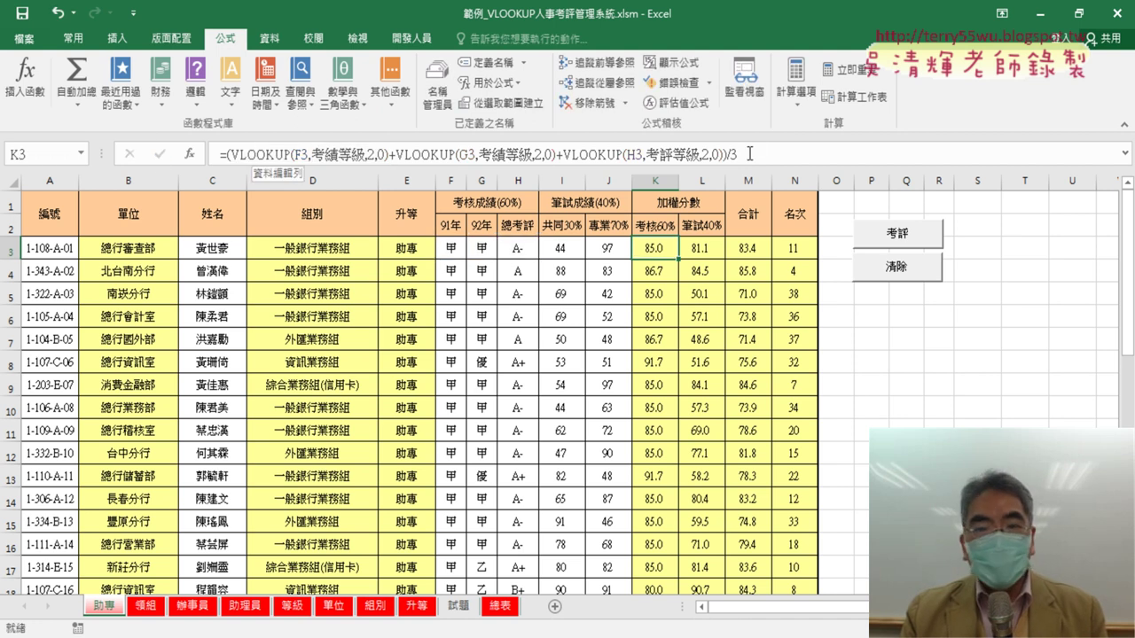
{"action": "left_click", "coordinate": [711, 249]}
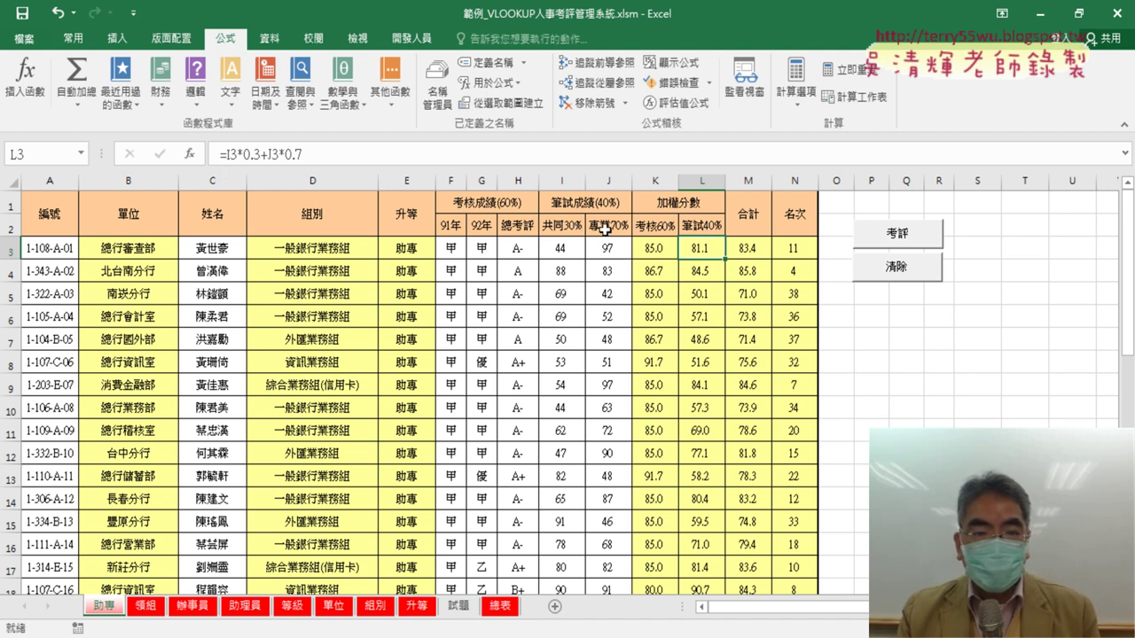
Strip the ROUND wrapper from M3's total, leaving =K3*0.6+L3*0.4
{"action": "left_click", "coordinate": [749, 247]}
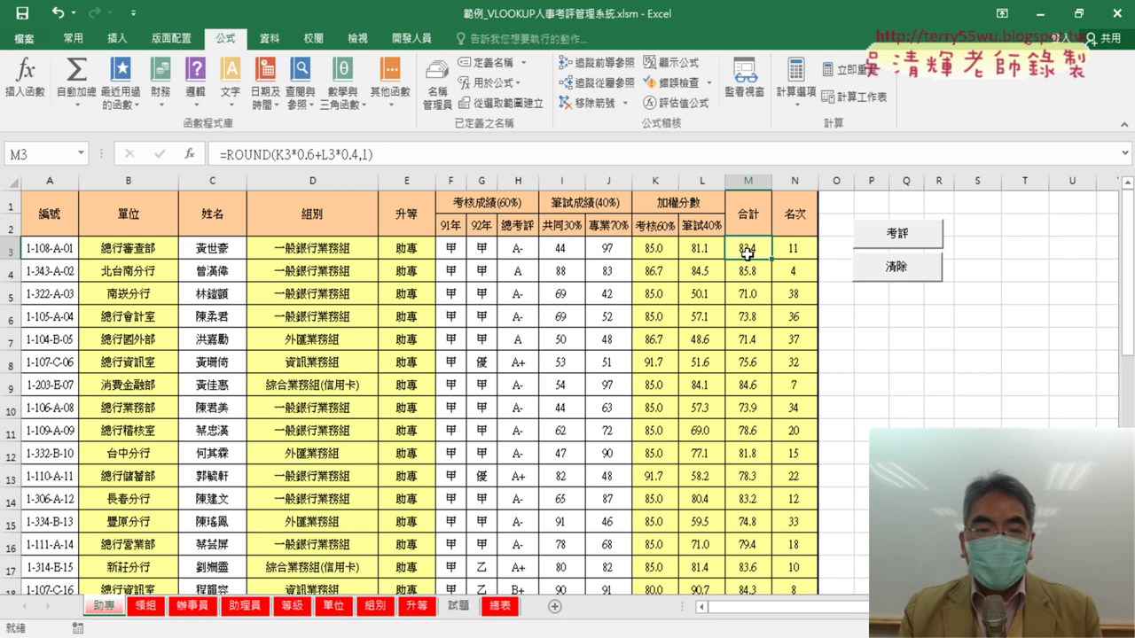
{"action": "left_click_drag", "start_coordinate": [276, 153], "coordinate": [244, 153]}
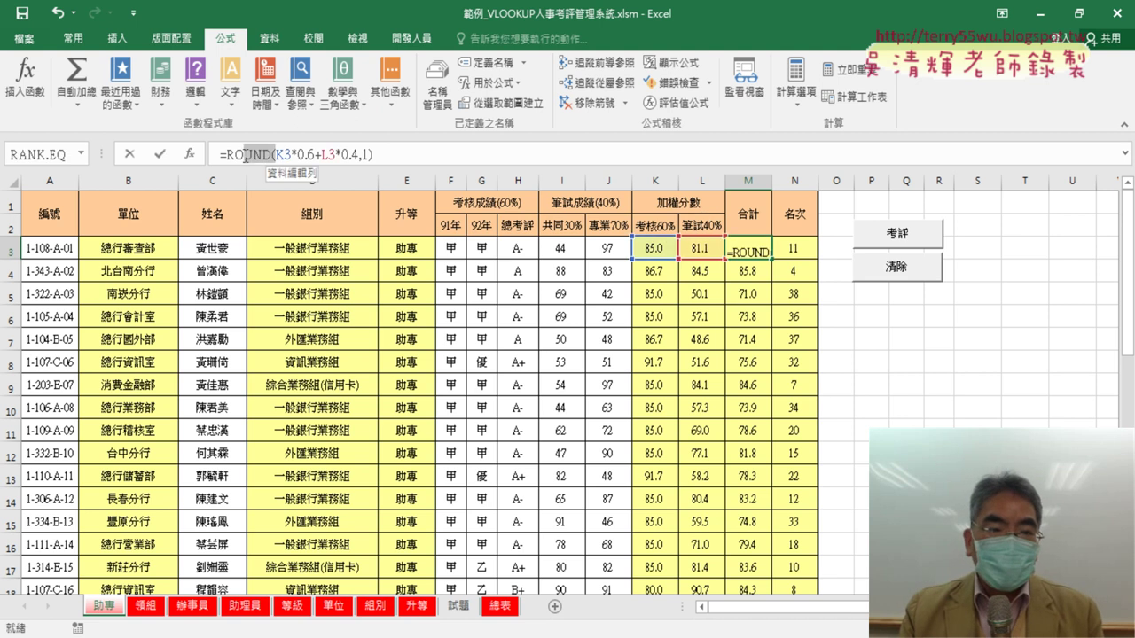
{"action": "key", "text": "Delete"}
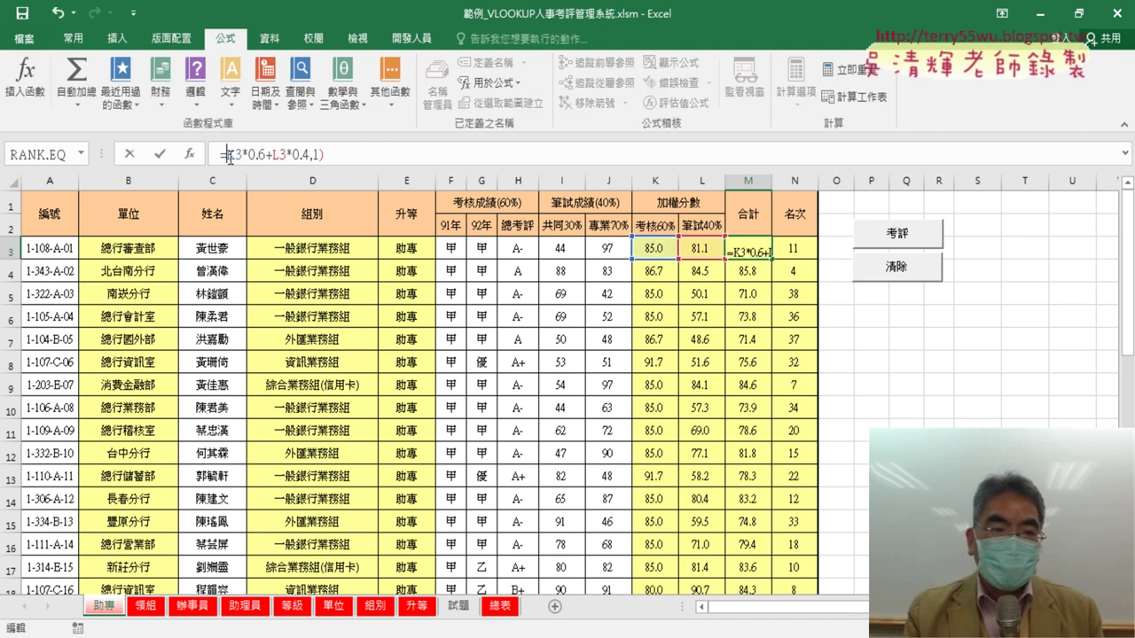
{"action": "key", "text": "Right"}
{"action": "key", "text": "Right"}
{"action": "key", "text": "Right"}
{"action": "key", "text": "Right"}
{"action": "key", "text": "Right"}
{"action": "key", "text": "Right"}
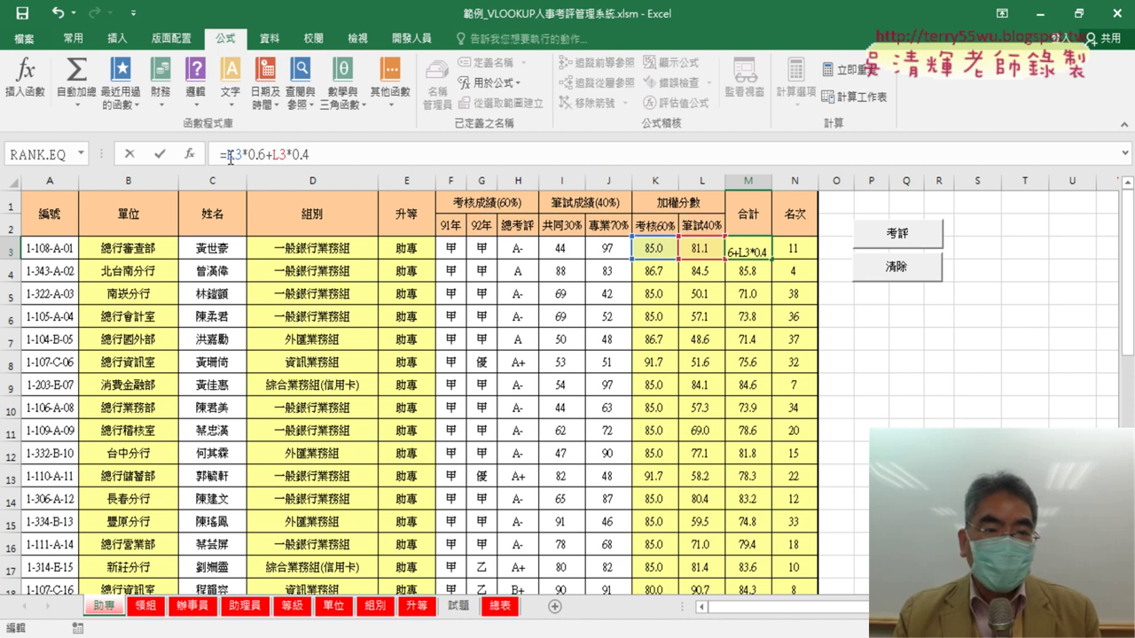
{"action": "left_click", "coordinate": [161, 153]}
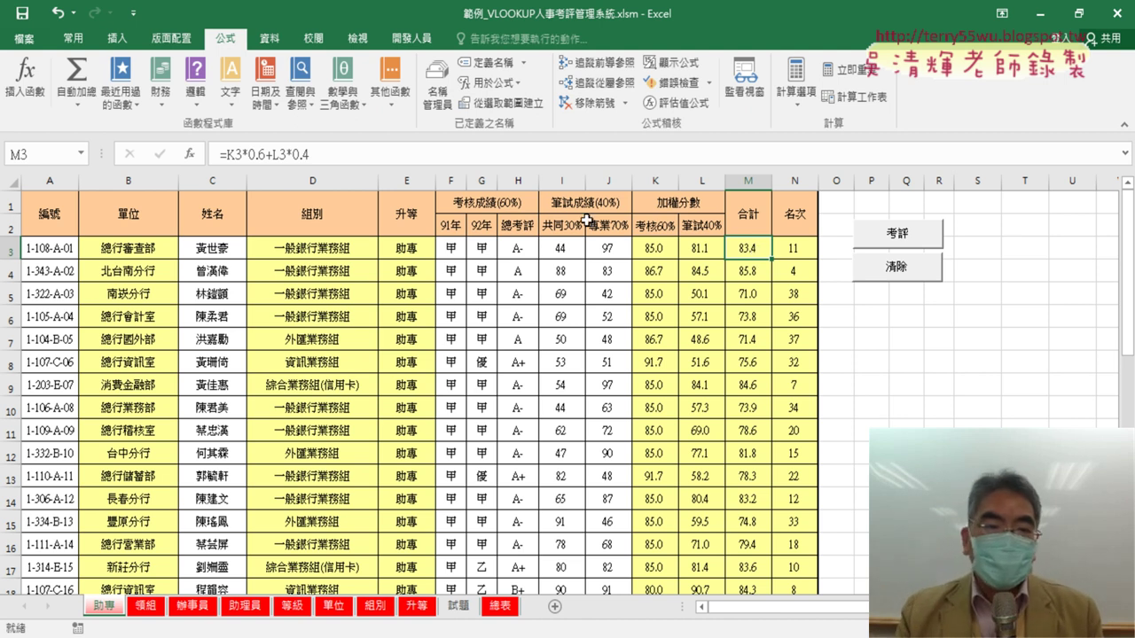
Cut everything after = in M3's formula and bring up Insert Function
{"action": "left_click_drag", "start_coordinate": [223, 155], "coordinate": [335, 158]}
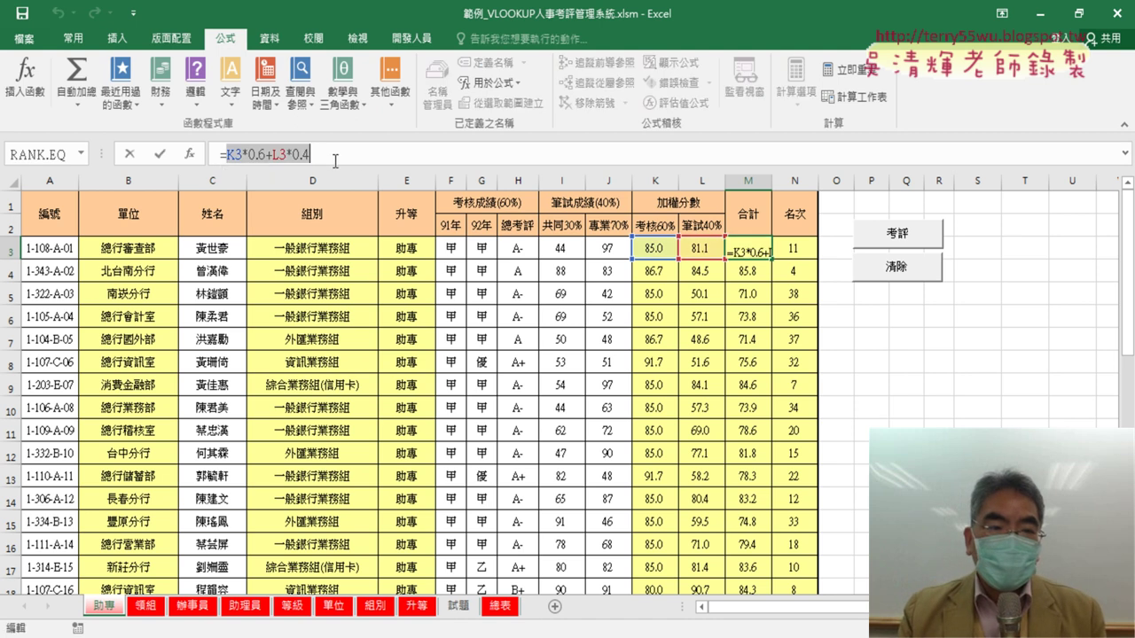
{"action": "right_click", "coordinate": [297, 154]}
{"action": "left_click", "coordinate": [353, 165]}
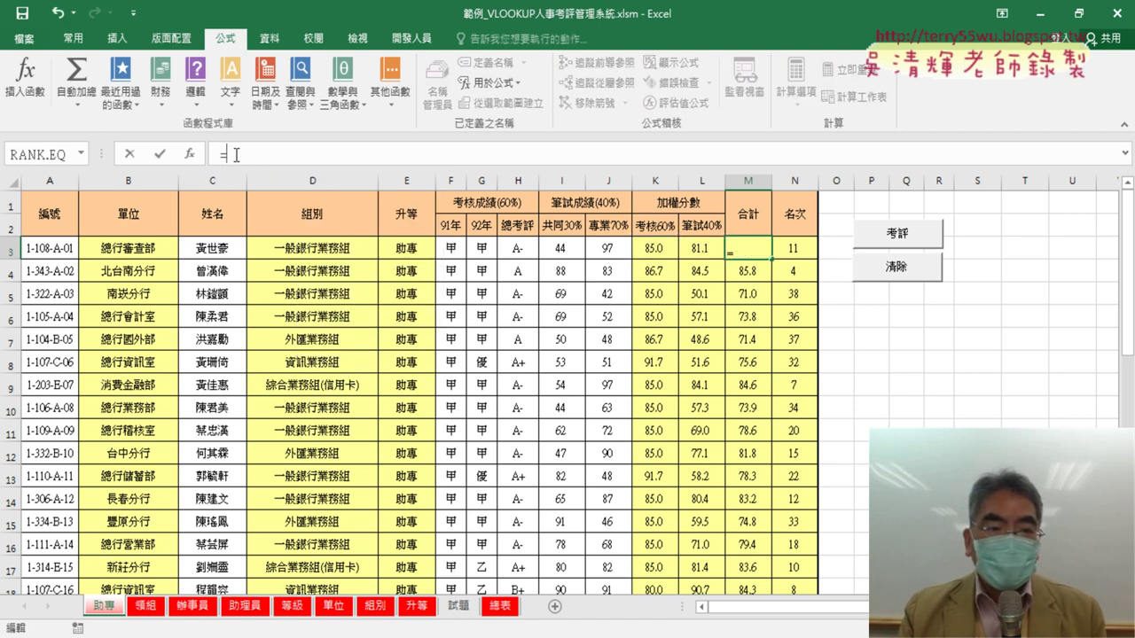
{"action": "left_click", "coordinate": [189, 155]}
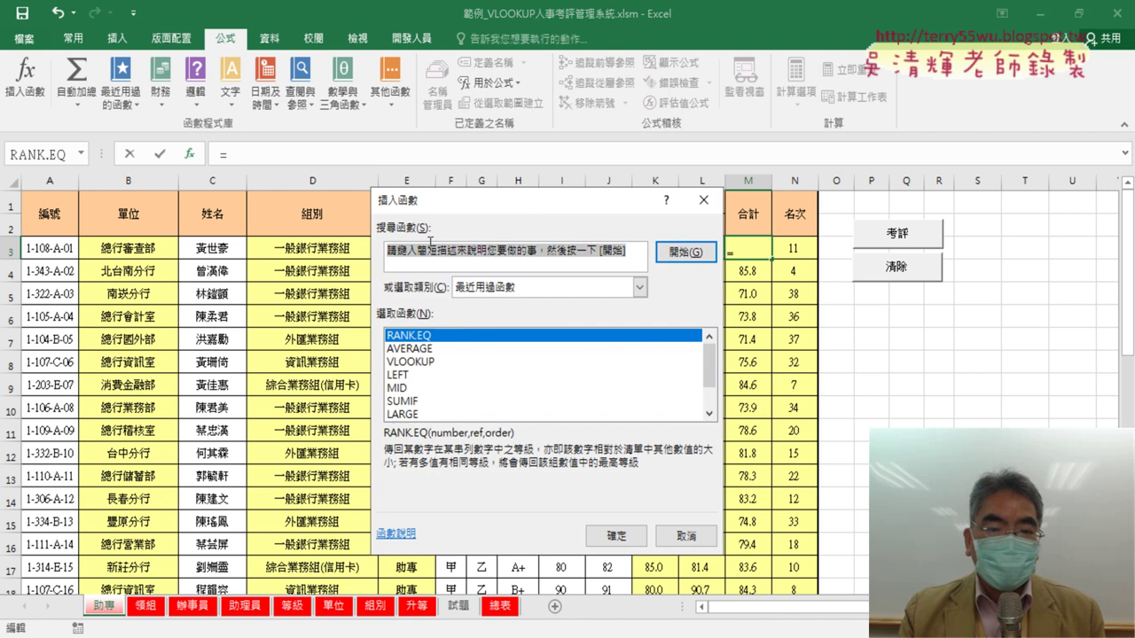
From the 數學與三角函數 category, choose ROUND to begin =ROUND() in M3
{"action": "left_click", "coordinate": [527, 285]}
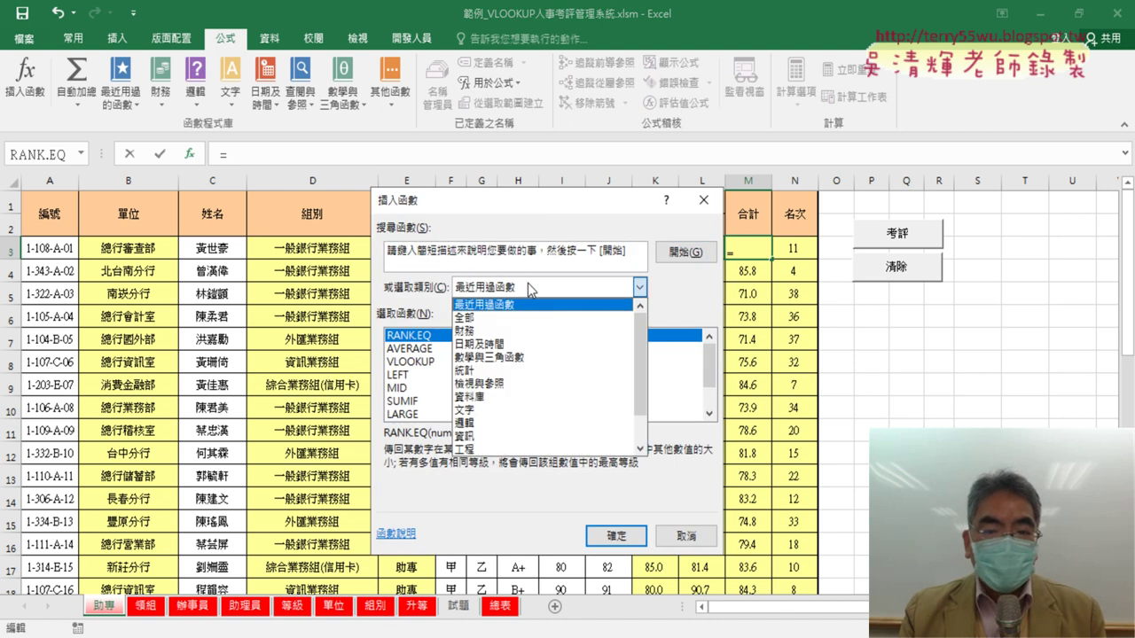
{"action": "left_click", "coordinate": [523, 357]}
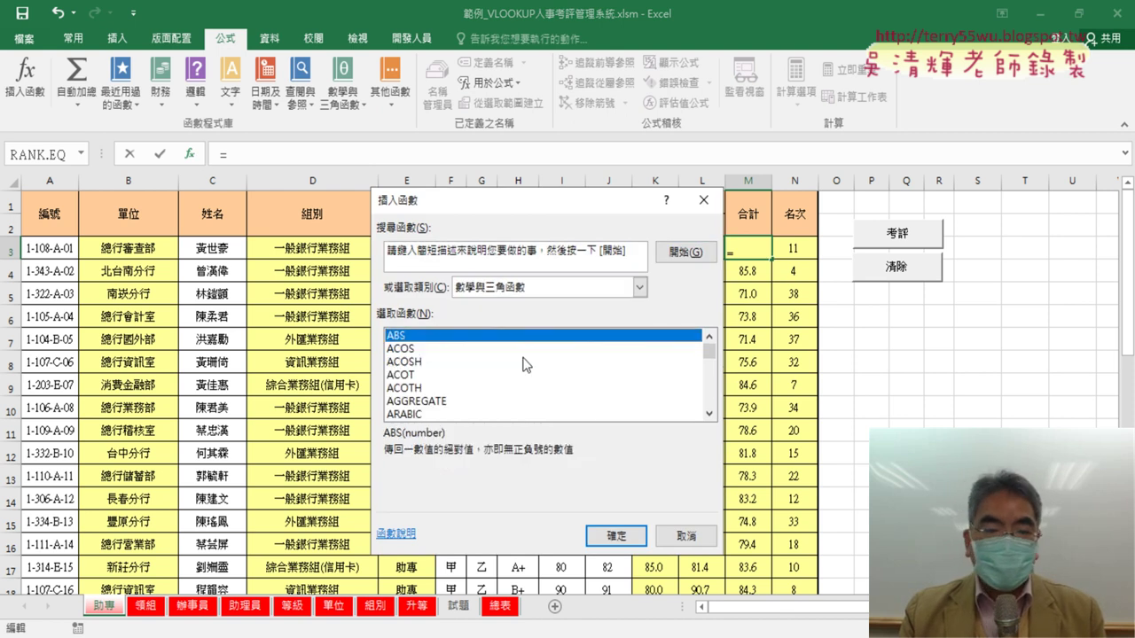
{"action": "left_click", "coordinate": [710, 413]}
{"action": "left_click_drag", "start_coordinate": [710, 413], "coordinate": [709, 413]}
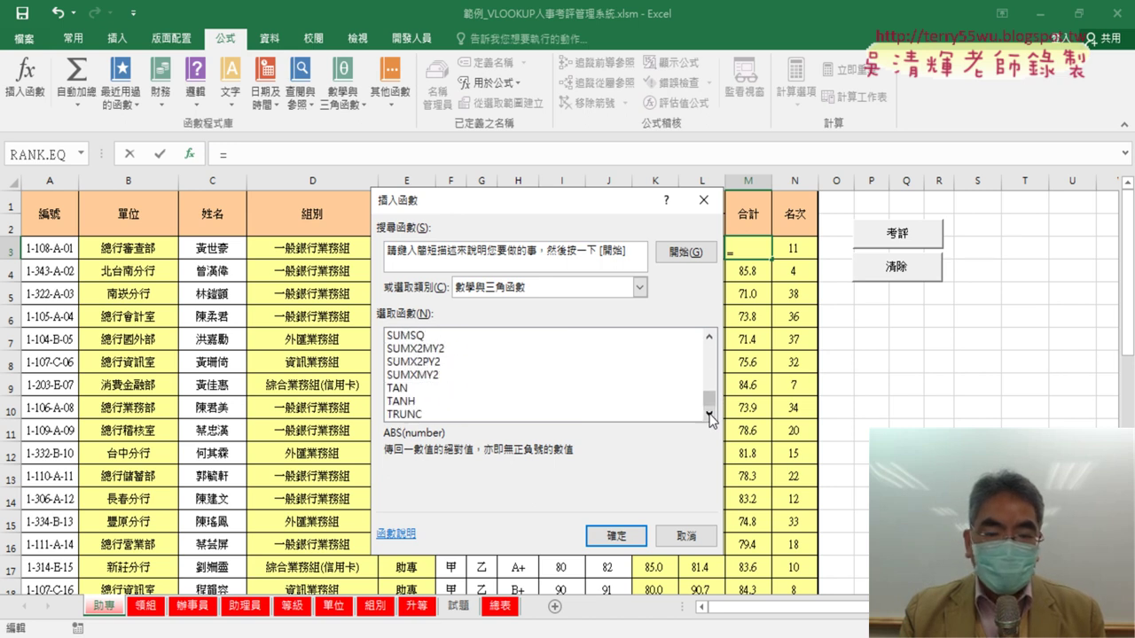
{"action": "left_click_drag", "start_coordinate": [711, 406], "coordinate": [714, 398]}
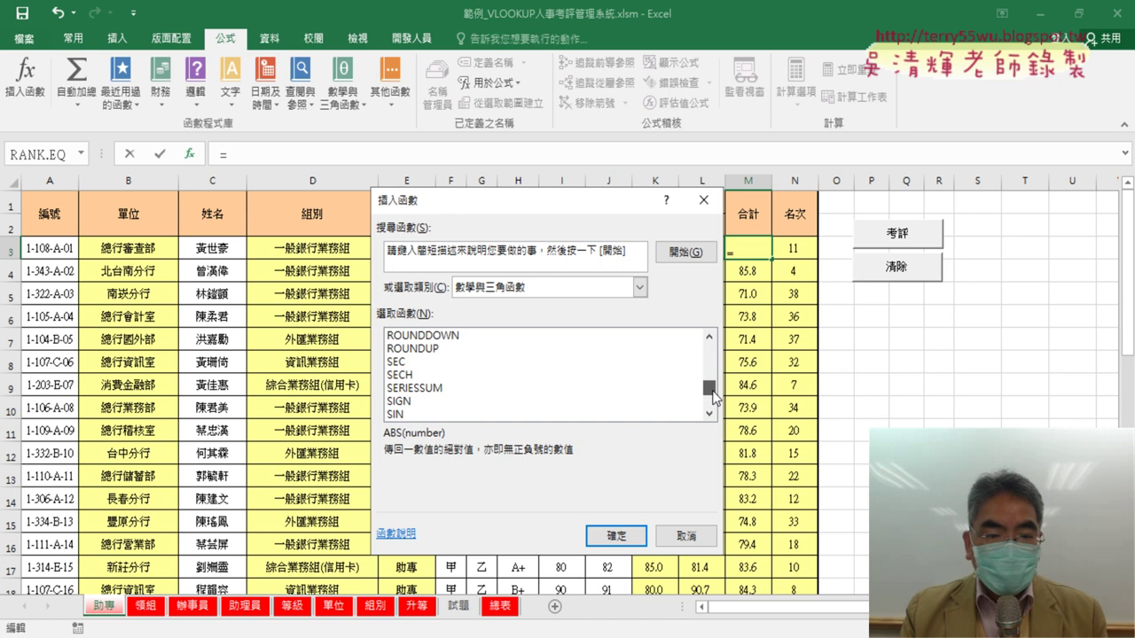
{"action": "left_click", "coordinate": [710, 336]}
{"action": "left_click", "coordinate": [709, 336]}
{"action": "left_click", "coordinate": [709, 336]}
{"action": "left_click", "coordinate": [709, 336]}
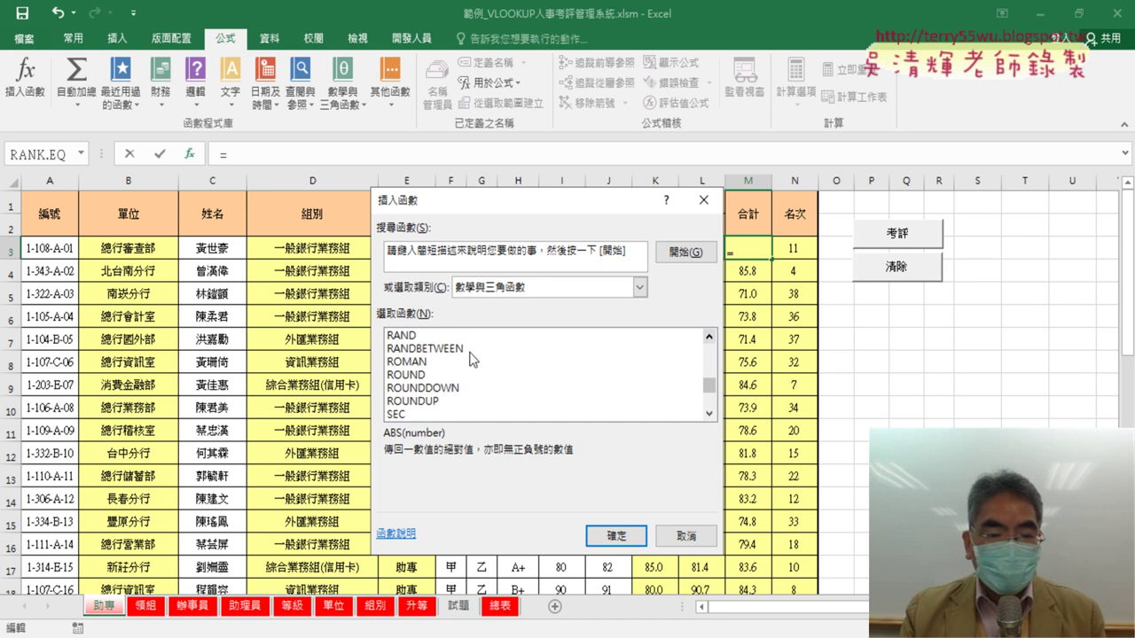
{"action": "left_click", "coordinate": [405, 376]}
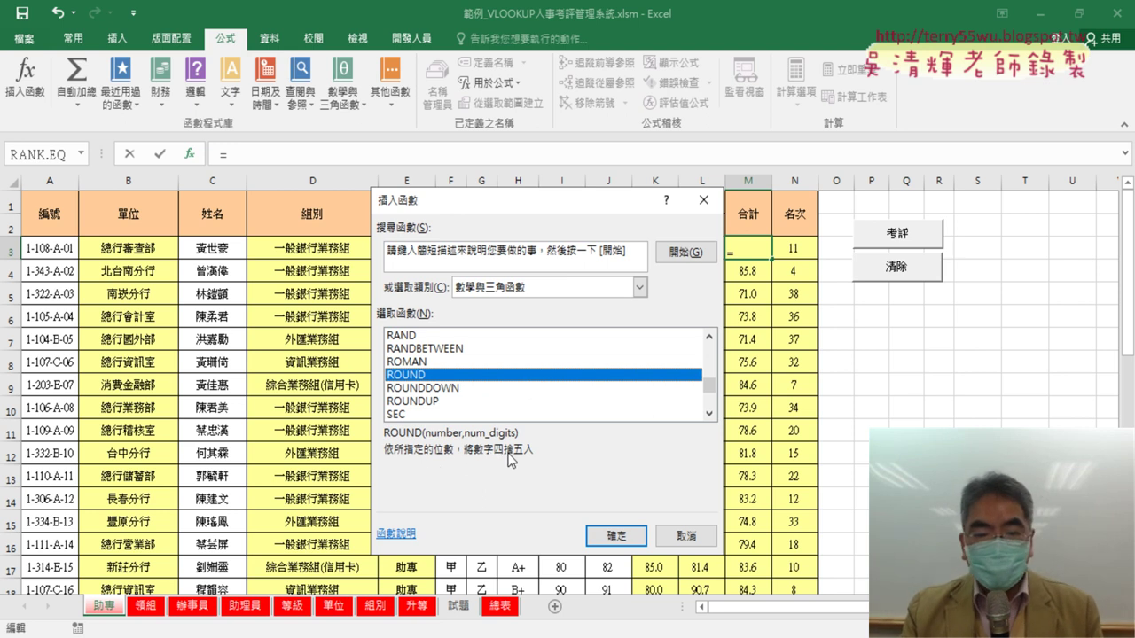
{"action": "left_click", "coordinate": [606, 537]}
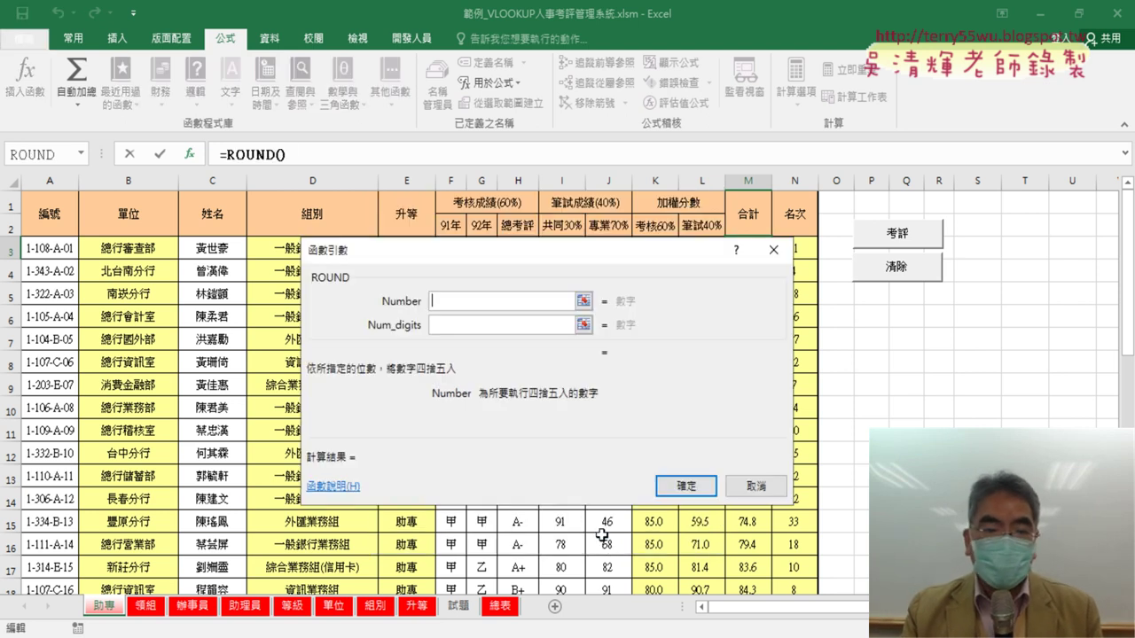
Paste K3*0.6+L3*0.4 as the ROUND Number argument and enter 1 for Num_digits
{"action": "right_click", "coordinate": [468, 300]}
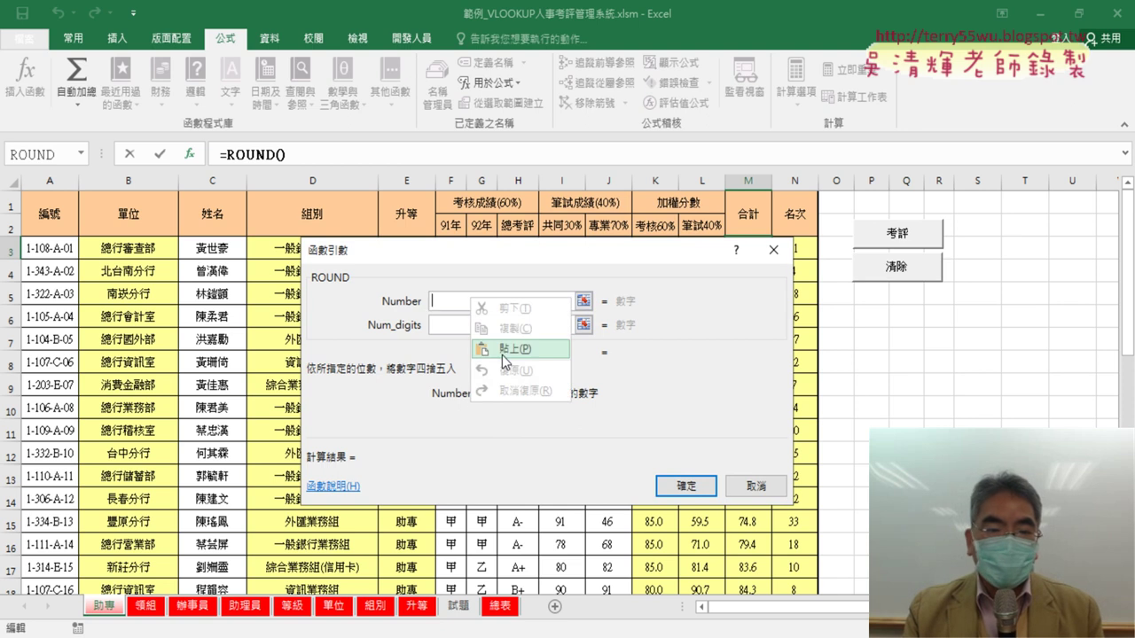
{"action": "left_click", "coordinate": [502, 349]}
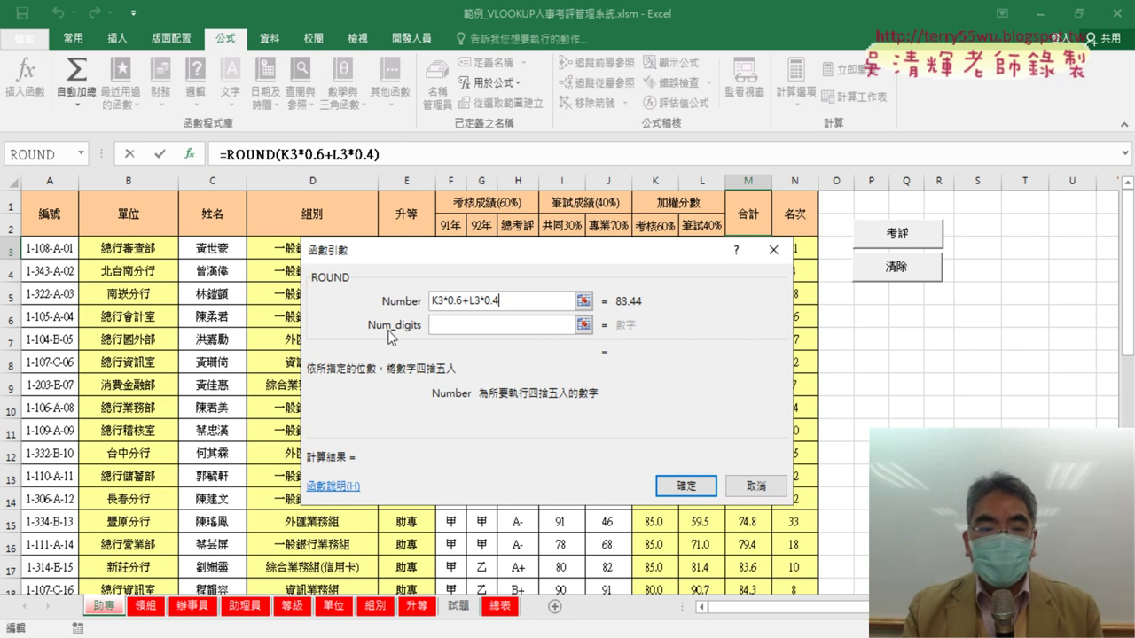
{"action": "left_click", "coordinate": [446, 323]}
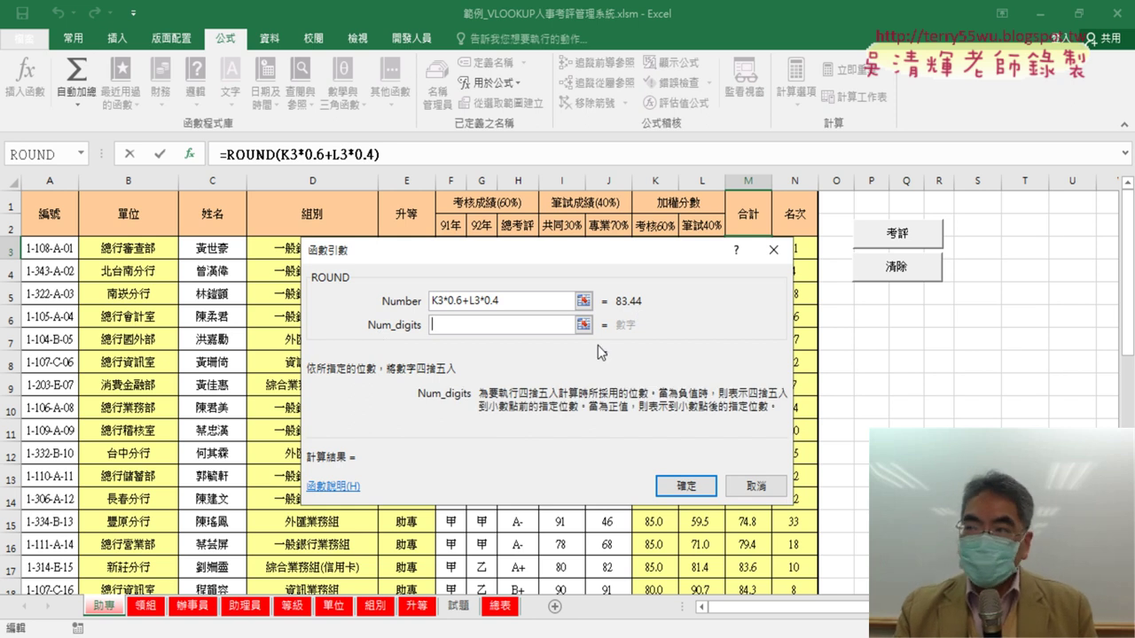
{"action": "type", "text": "1"}
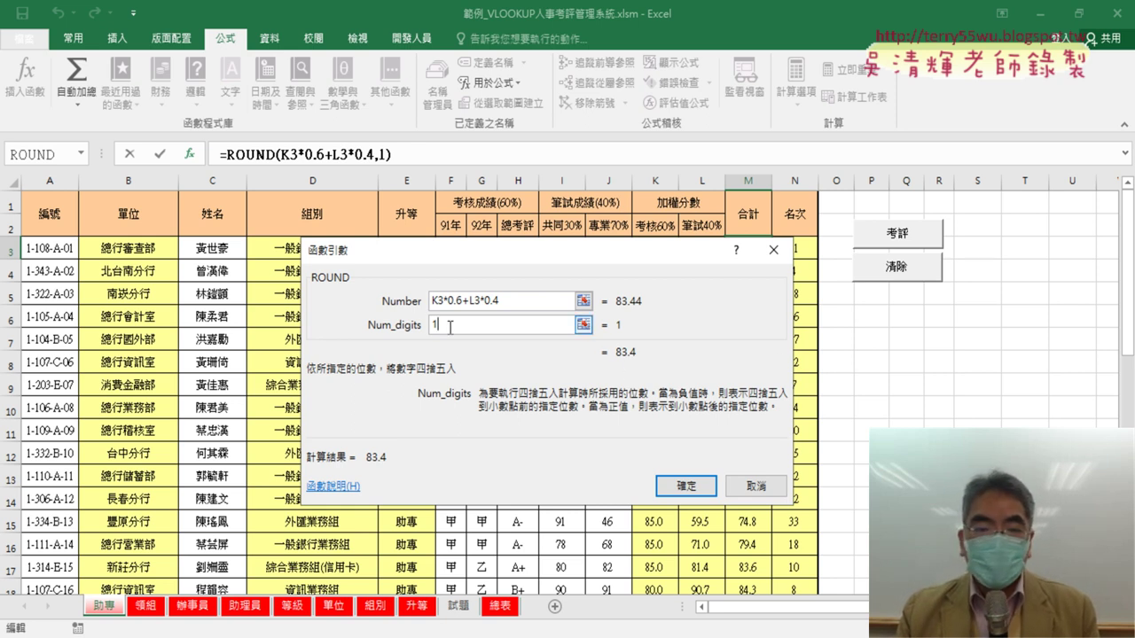
Try Num_digits values 0, -1 and -2 to compare the rounding results
{"action": "left_click", "coordinate": [413, 326]}
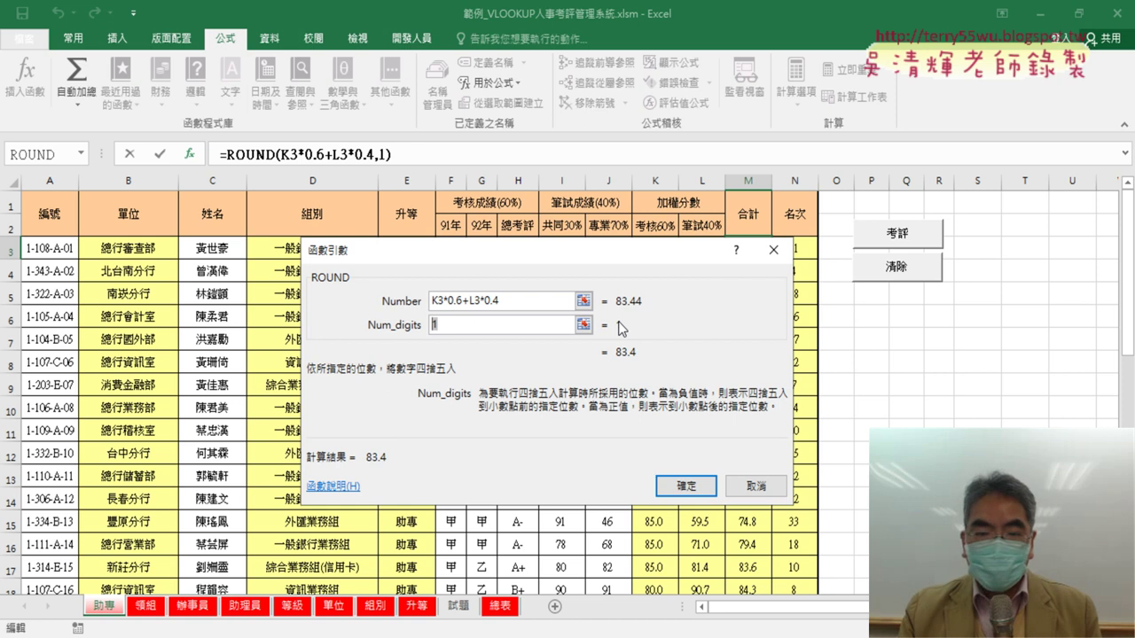
{"action": "type", "text": "0"}
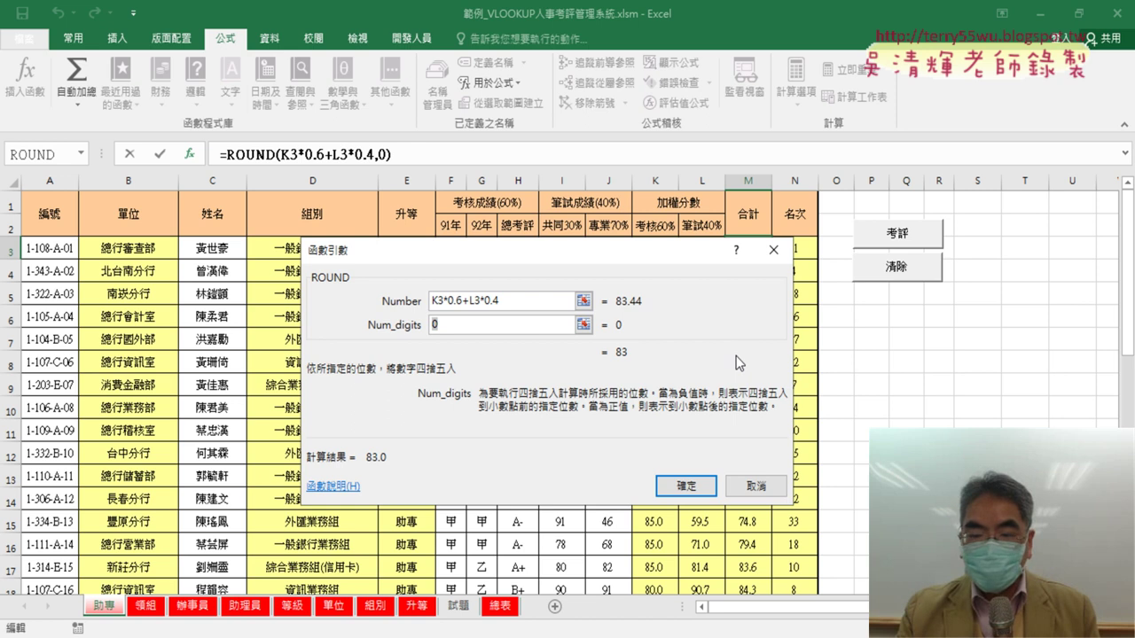
{"action": "key", "text": "BackSpace"}
{"action": "type", "text": "-"}
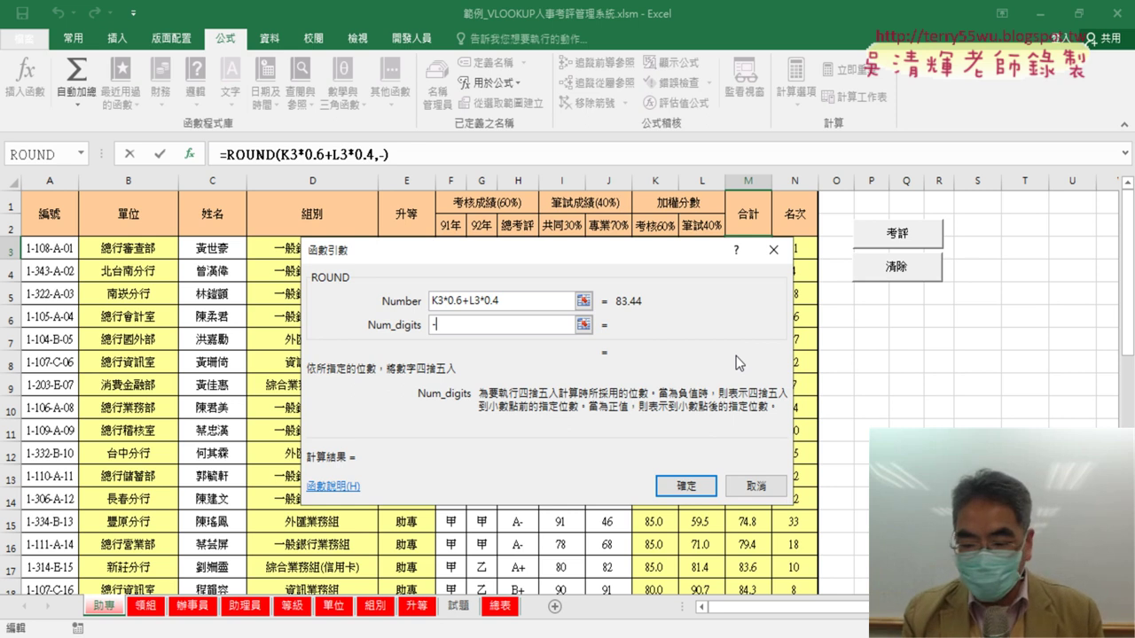
{"action": "type", "text": "1"}
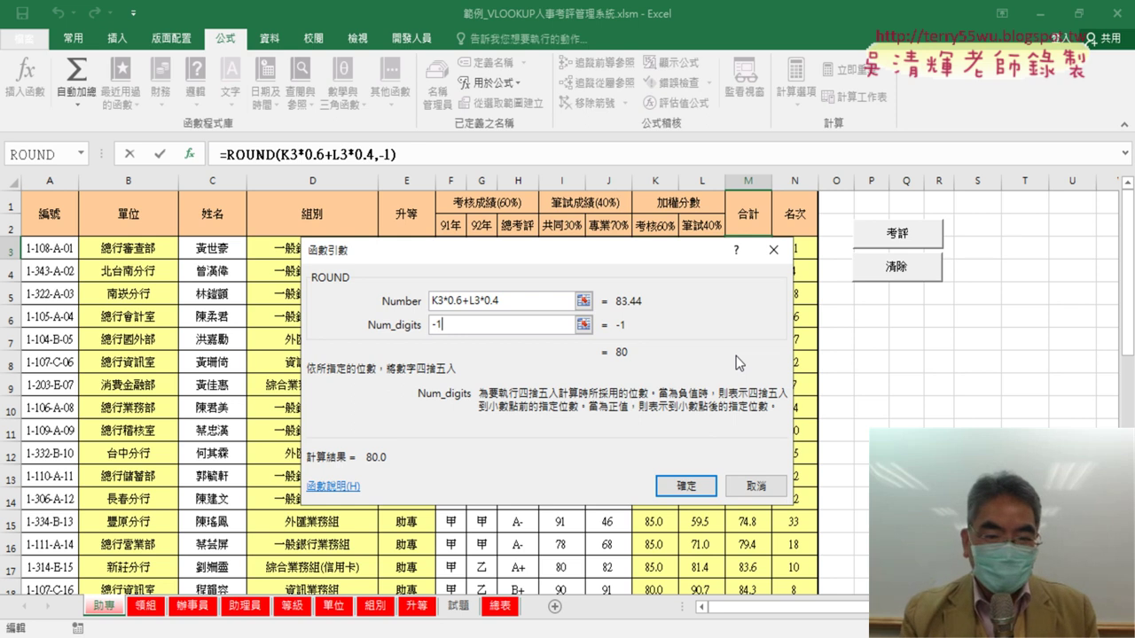
{"action": "key", "text": "BackSpace"}
{"action": "type", "text": "2"}
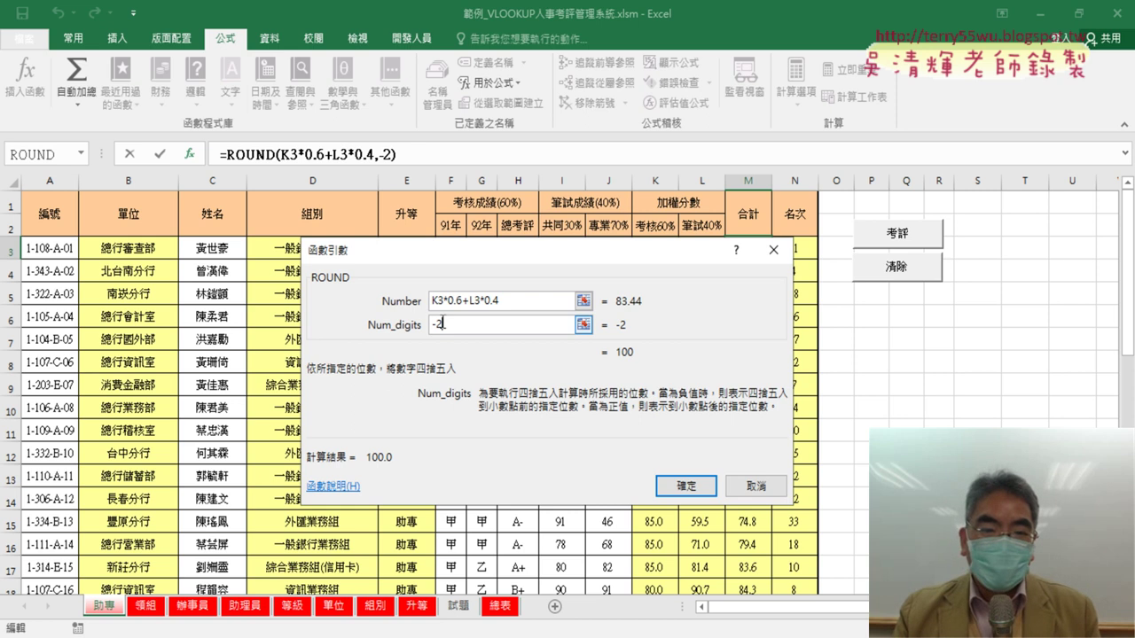
Reset Num_digits to 1 and confirm =ROUND(K3*0.6+L3*0.4,1), giving 83.4 in M3
{"action": "type", "text": "0"}
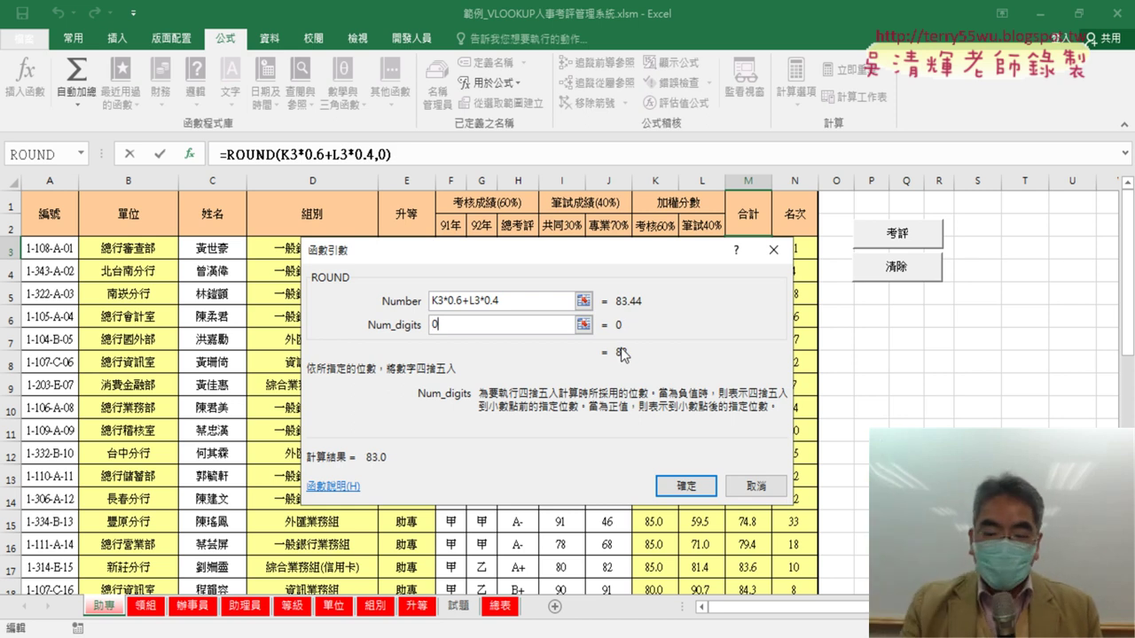
{"action": "type", "text": "1"}
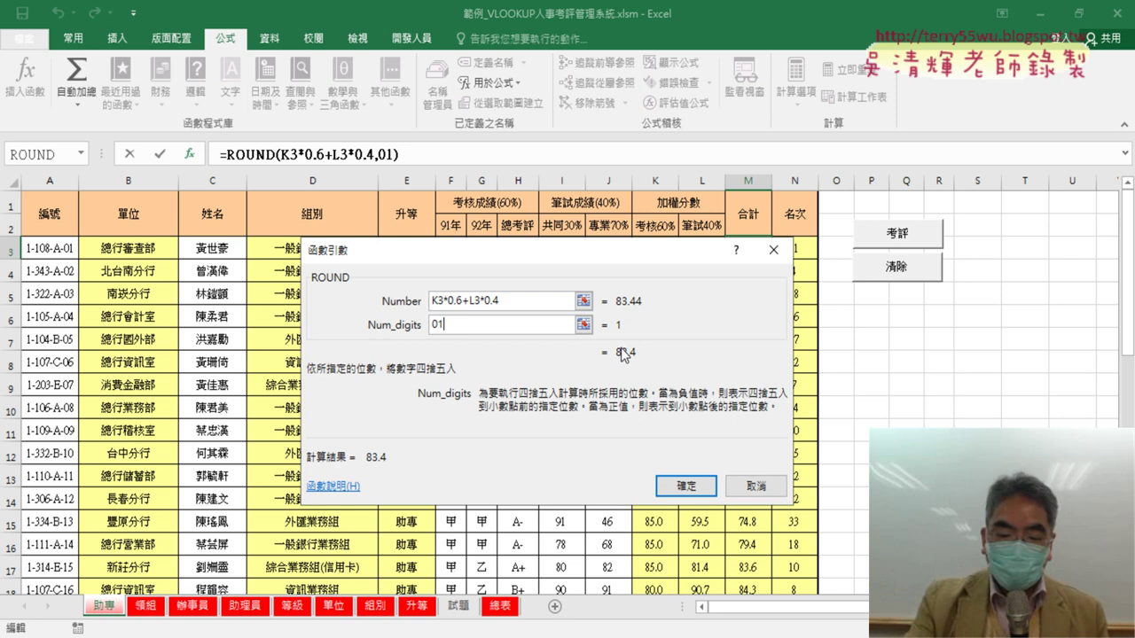
{"action": "key", "text": "BackSpace"}
{"action": "key", "text": "BackSpace"}
{"action": "type", "text": "1"}
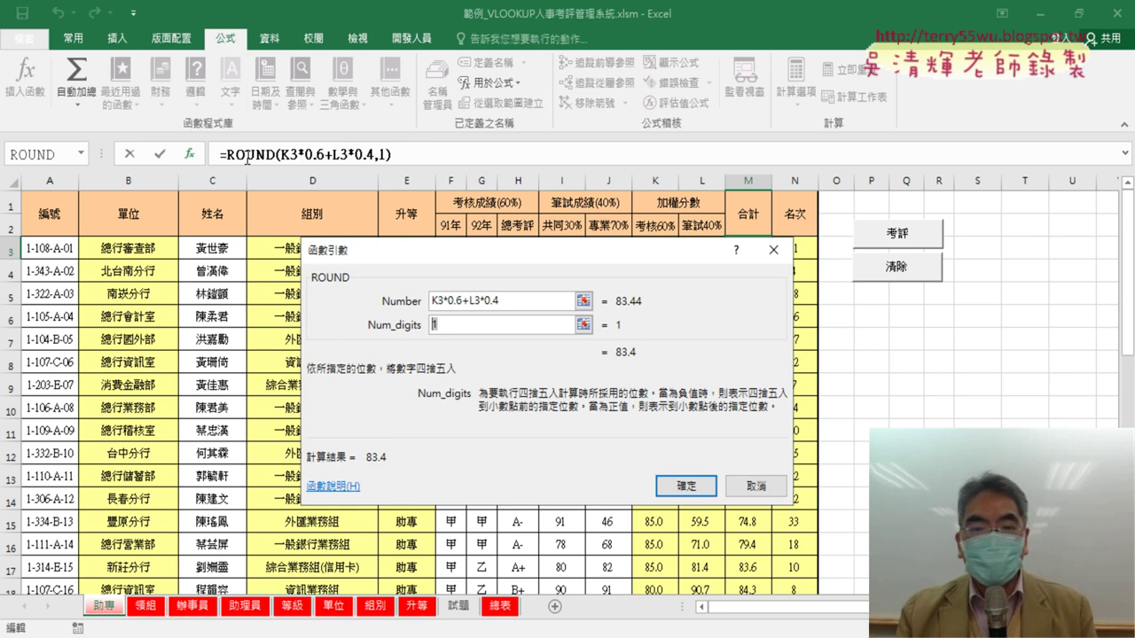
{"action": "left_click", "coordinate": [675, 487]}
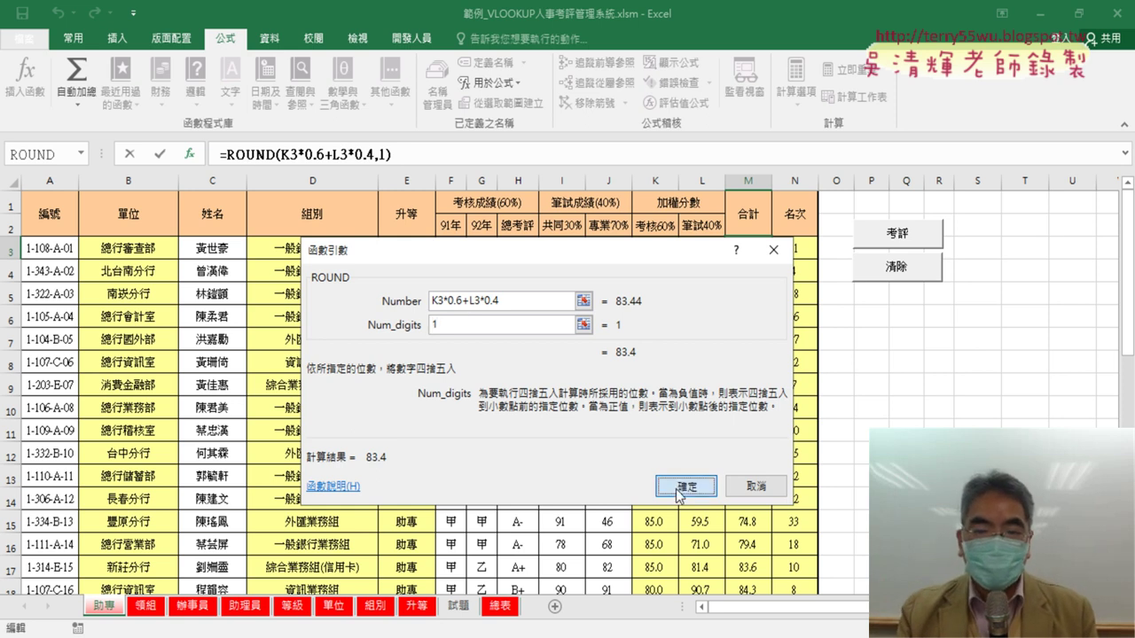
{"action": "double_click", "coordinate": [772, 259]}
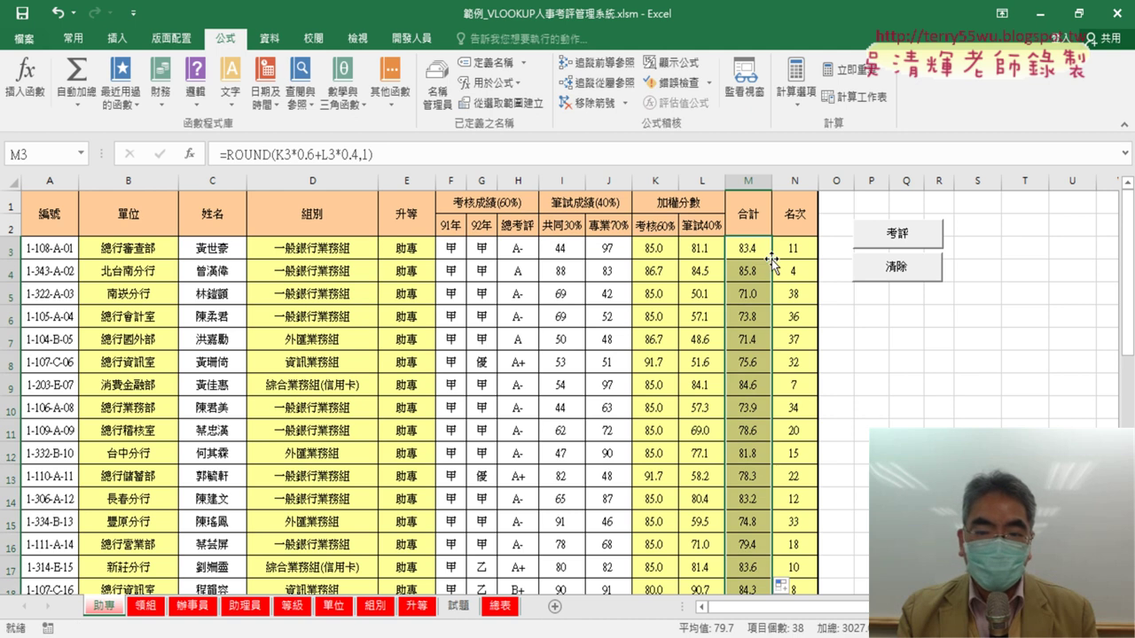
{"action": "left_click", "coordinate": [770, 257]}
{"action": "left_click", "coordinate": [789, 249]}
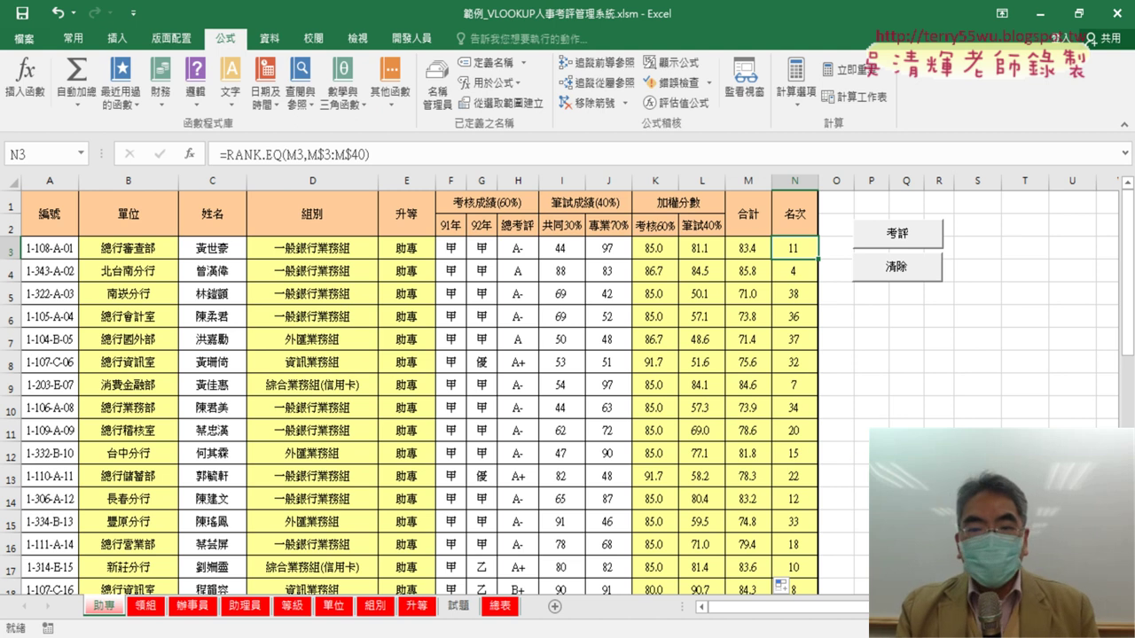
{"action": "left_click", "coordinate": [156, 610]}
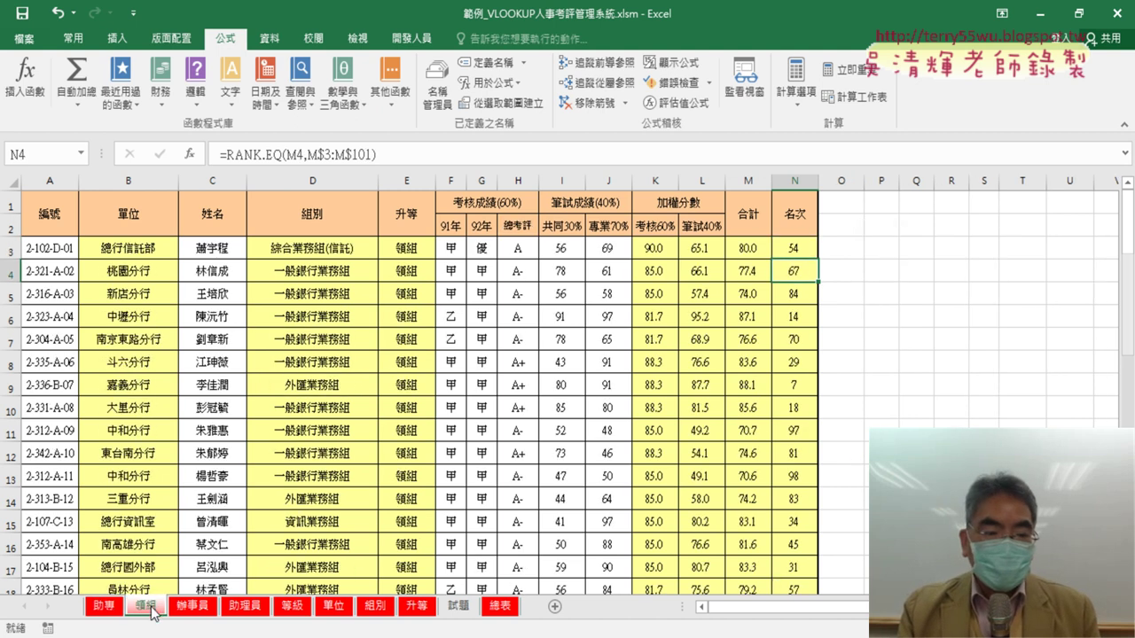
{"action": "left_click", "coordinate": [192, 606]}
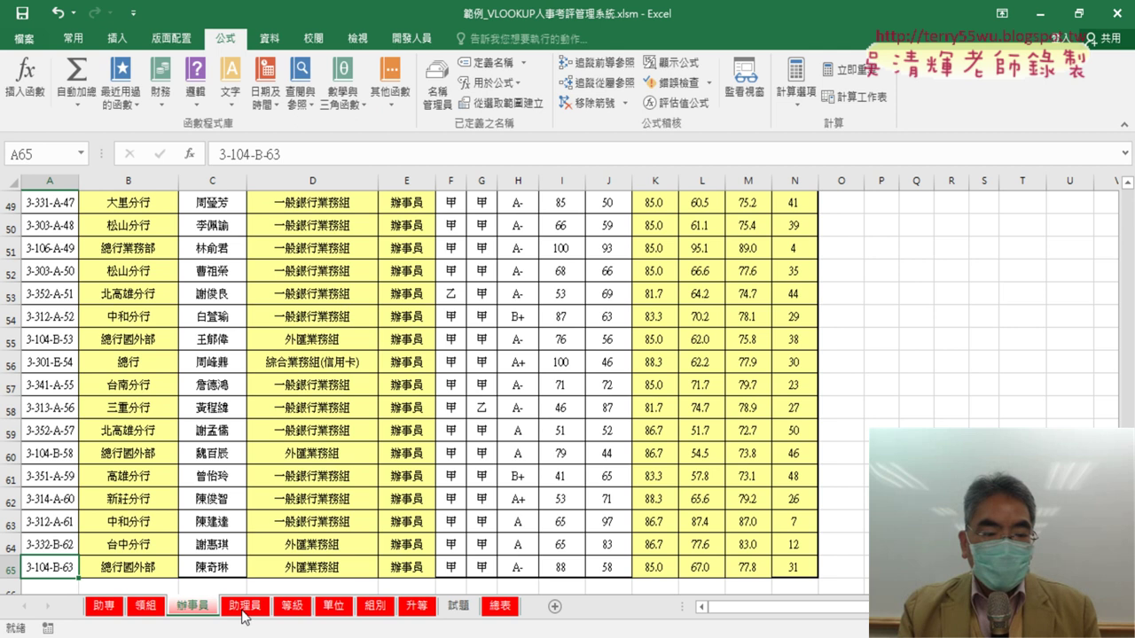
{"action": "left_click", "coordinate": [246, 606]}
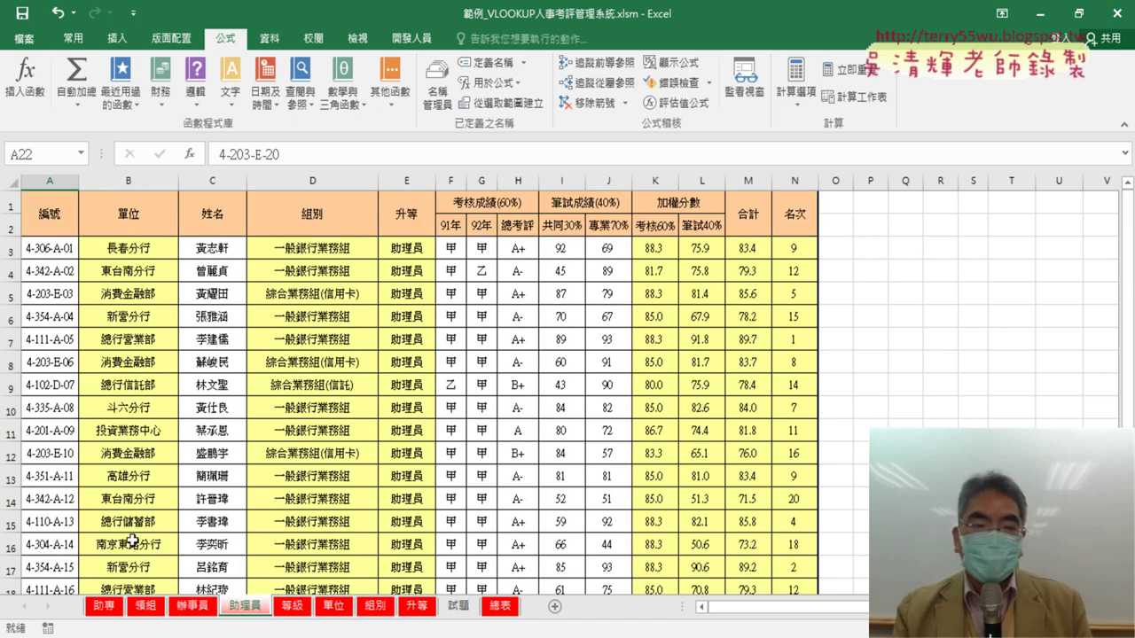
{"action": "left_click", "coordinate": [106, 608]}
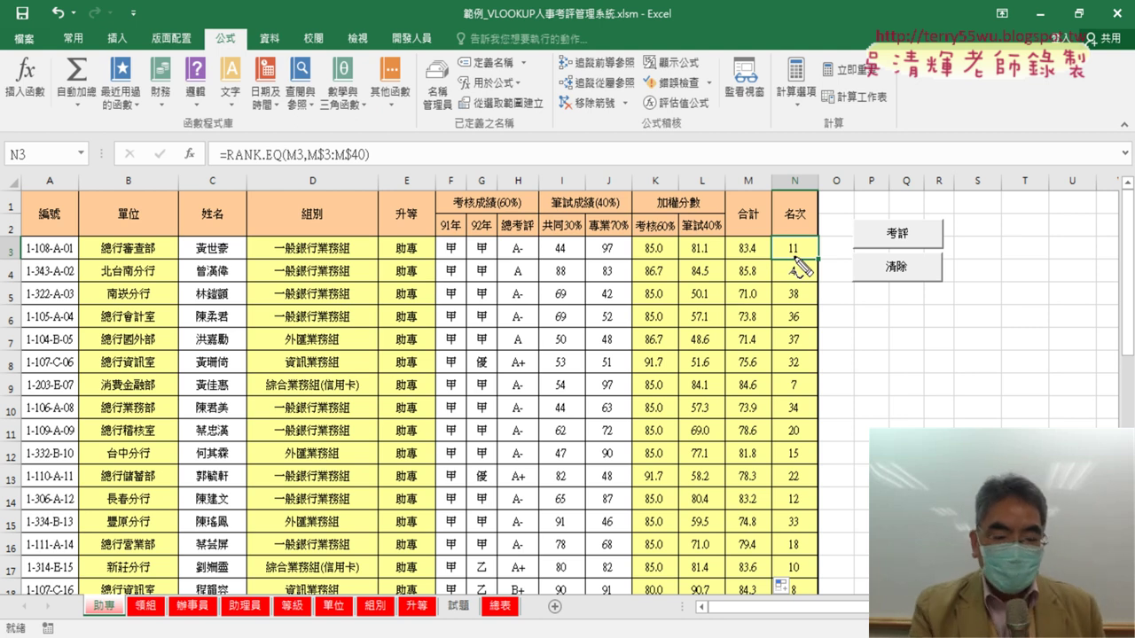
{"action": "key", "text": "super+space"}
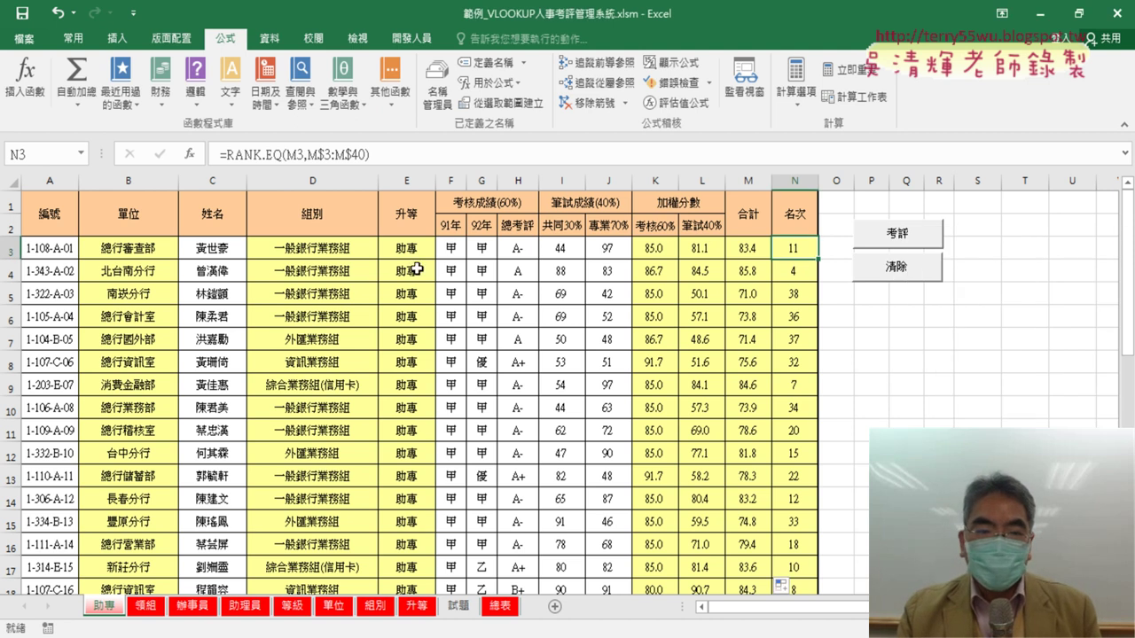
{"action": "left_click", "coordinate": [901, 277]}
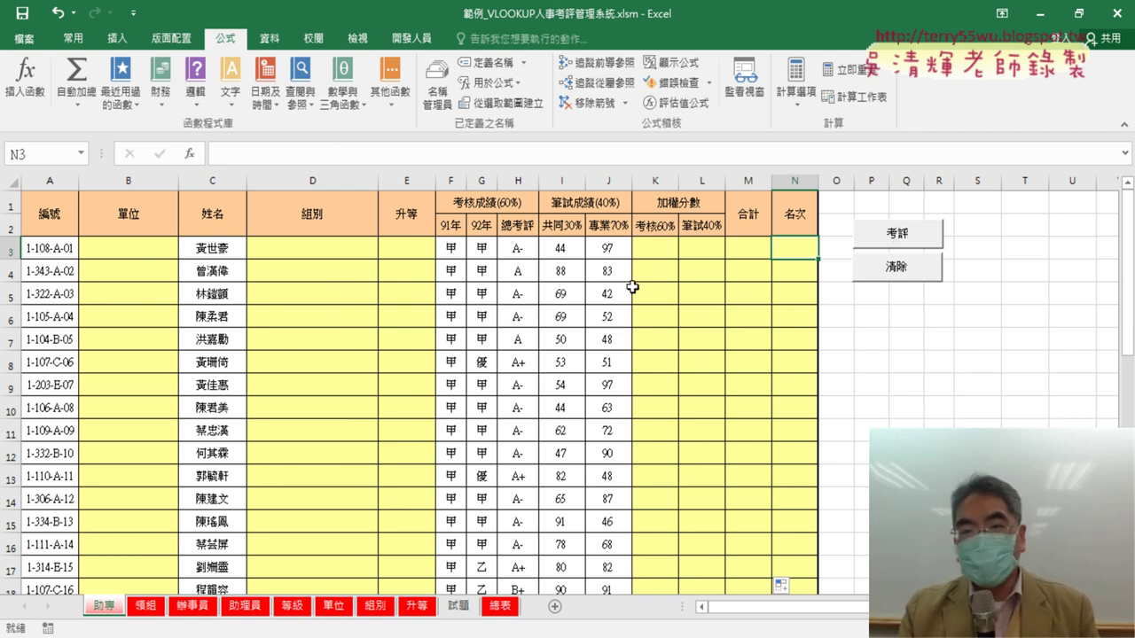
{"action": "left_click", "coordinate": [939, 239]}
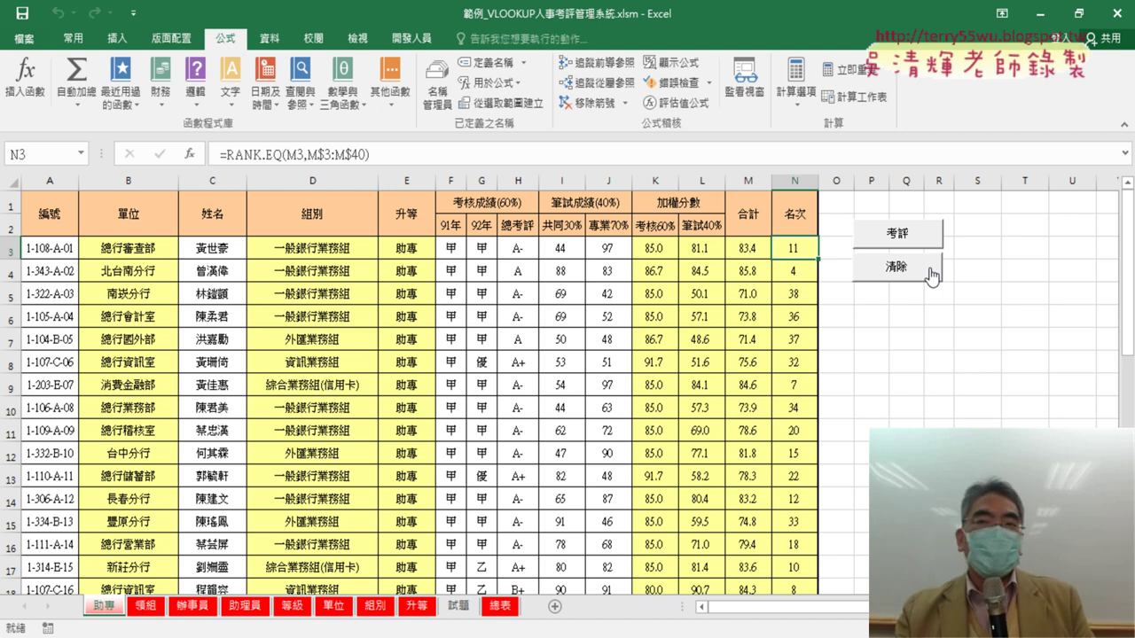
{"action": "left_click", "coordinate": [931, 276]}
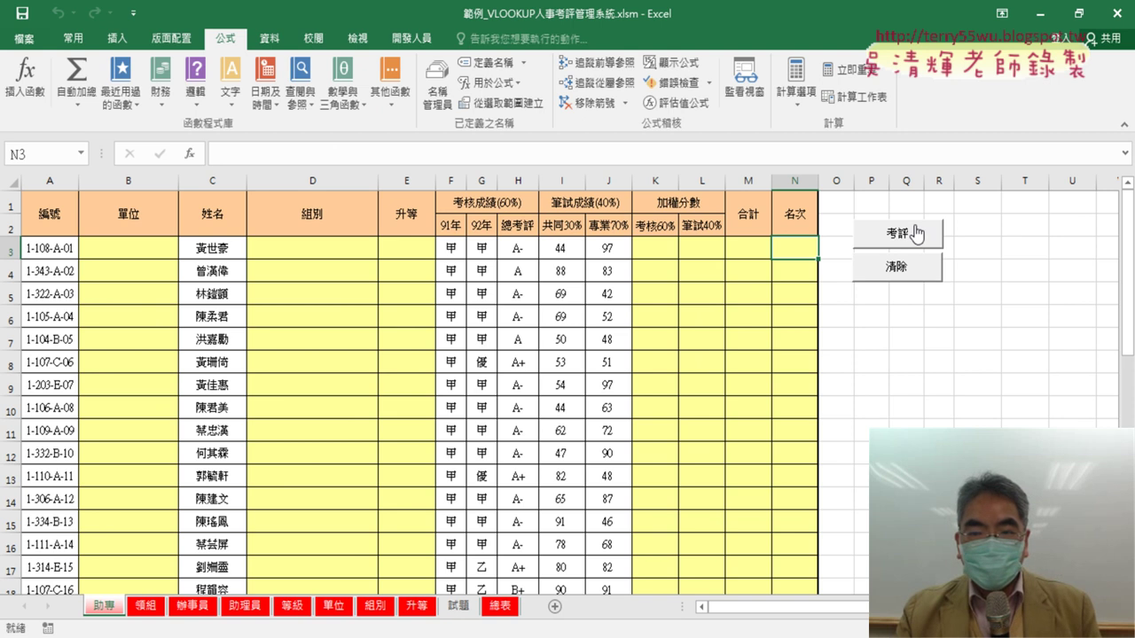
{"action": "left_click", "coordinate": [917, 233]}
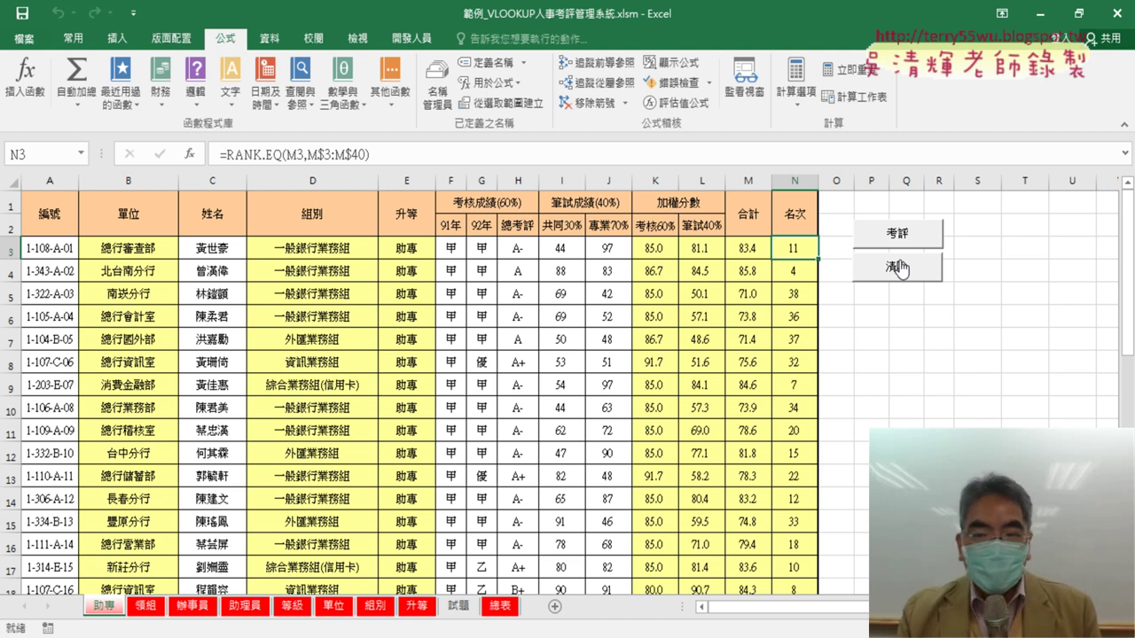
{"action": "left_click", "coordinate": [903, 267]}
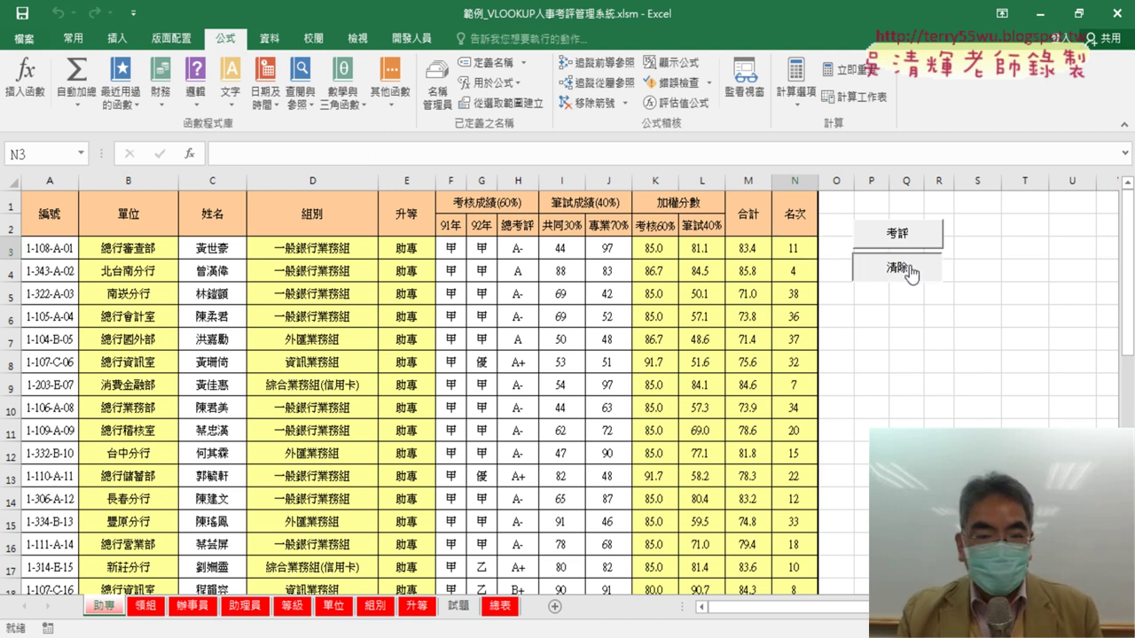
{"action": "left_click", "coordinate": [898, 234]}
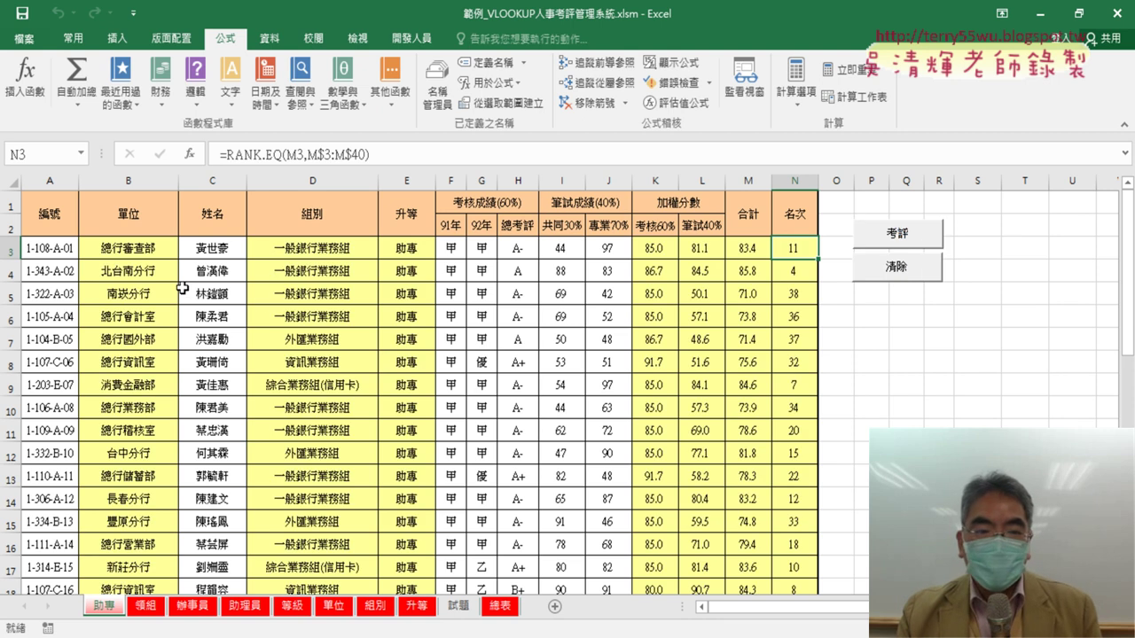